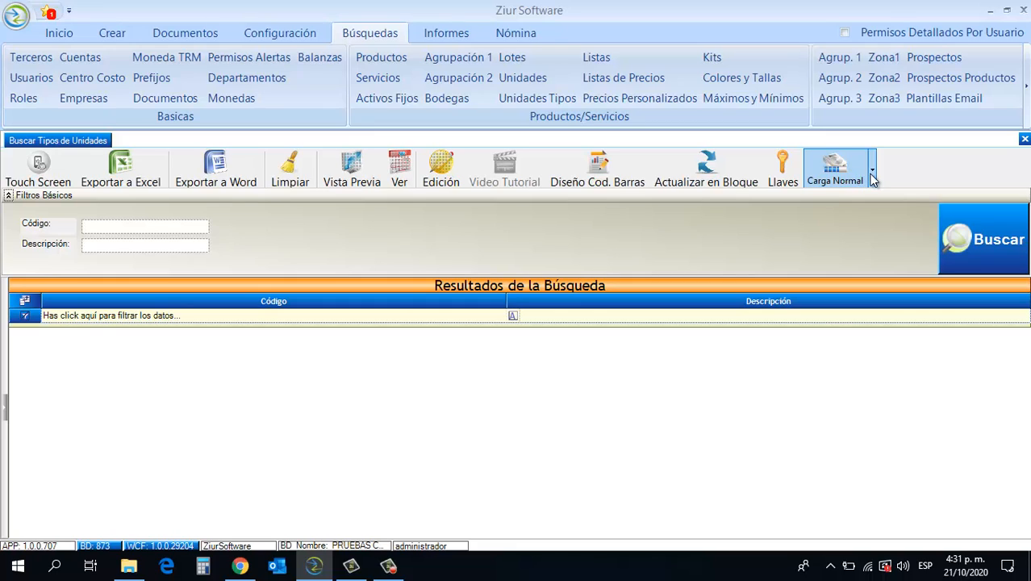
- Look over the load mode options and the available result columns of the unit types search
click(870, 179)
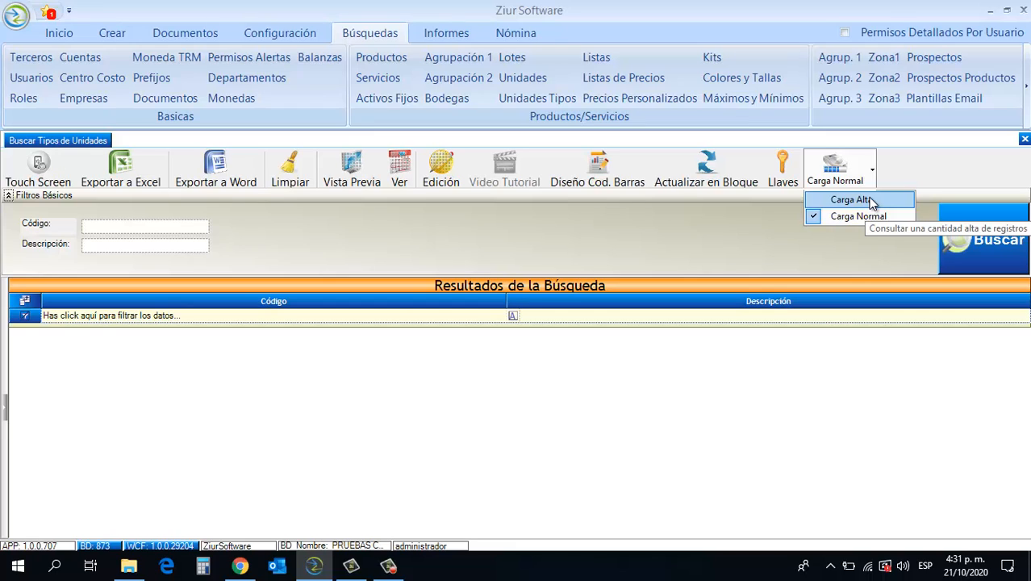
click(748, 226)
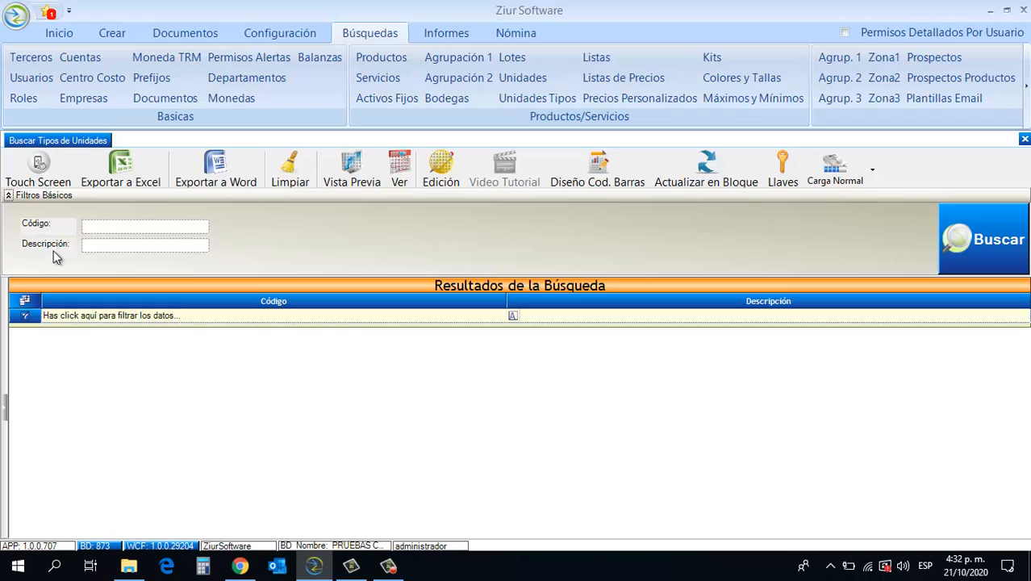
click(25, 300)
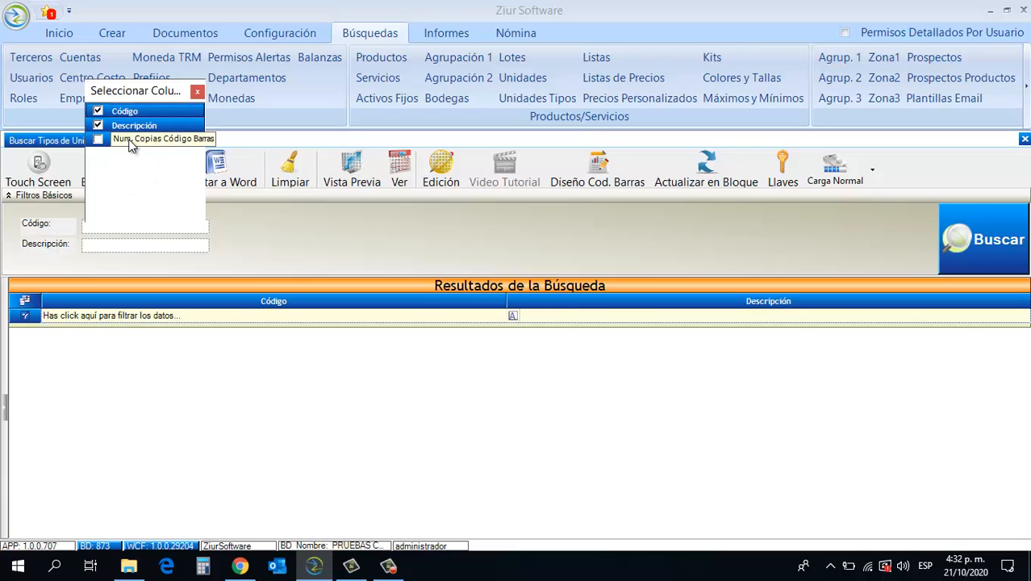
click(197, 92)
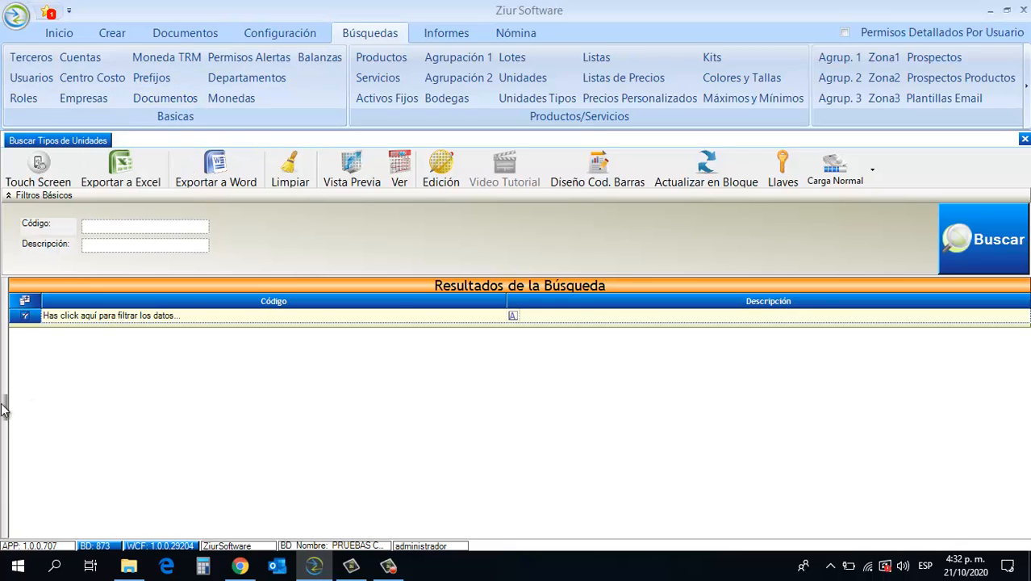
click(4, 403)
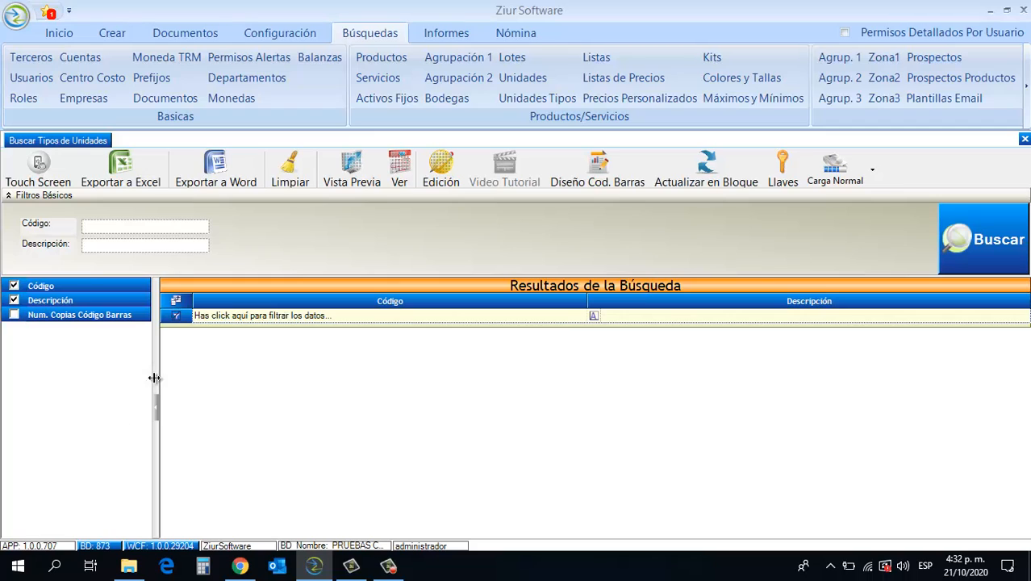
click(157, 407)
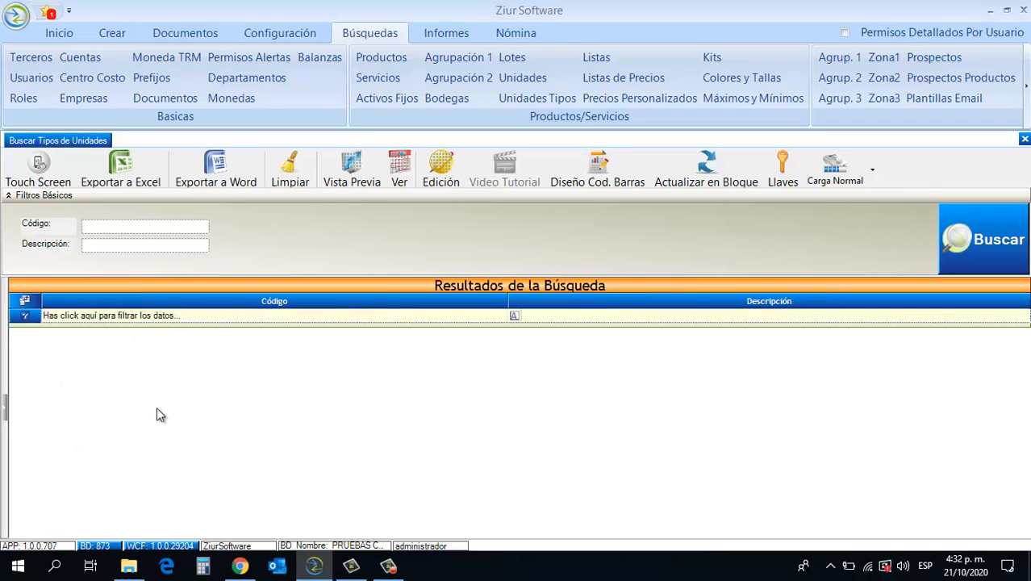
- Run the unit types search with the Código and Descripción filters left empty
click(334, 316)
click(586, 318)
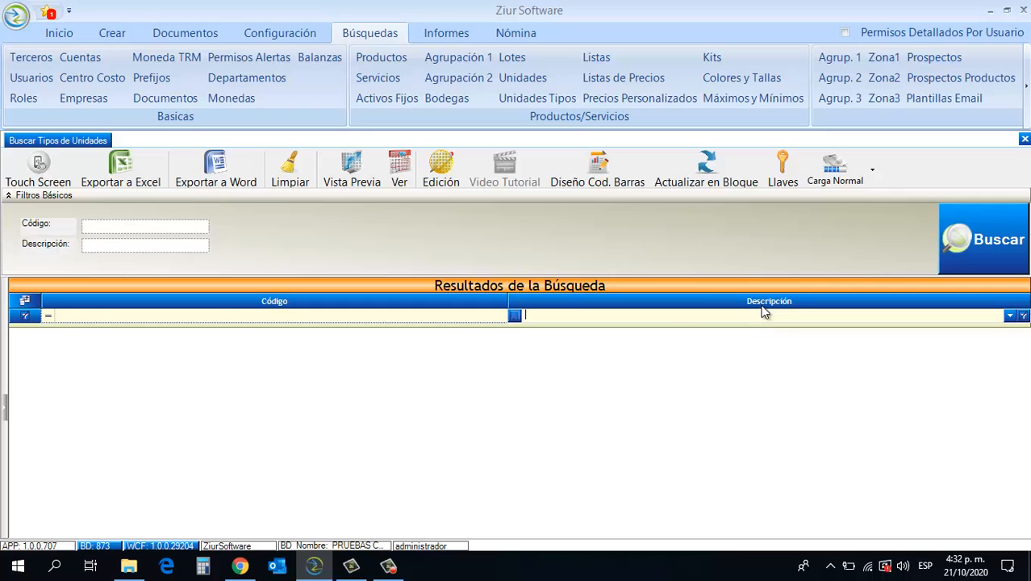
click(980, 256)
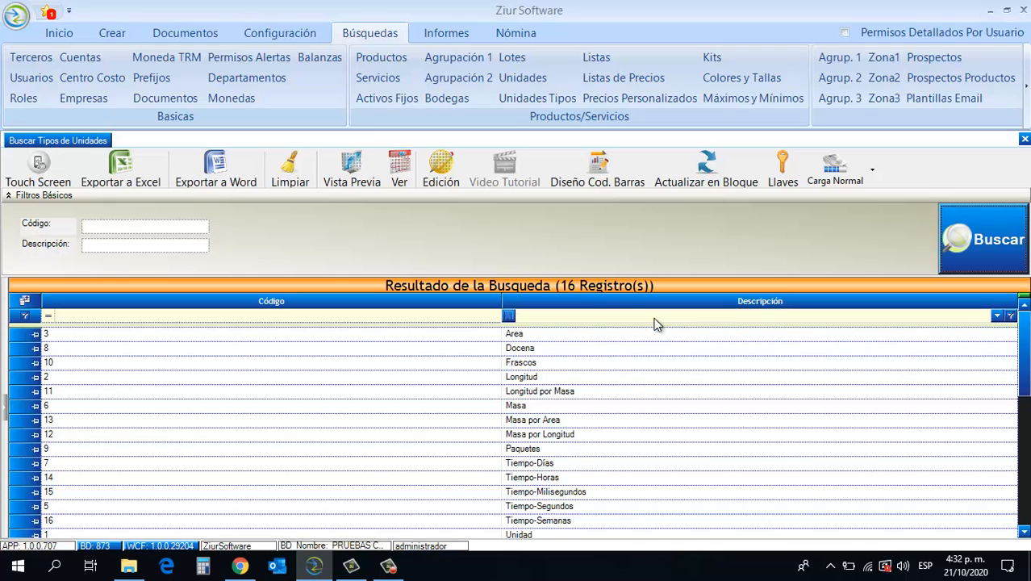
- Filter the results by the Descripción value Unidad and clear that column's filter
click(997, 316)
drag(998, 349, 998, 384)
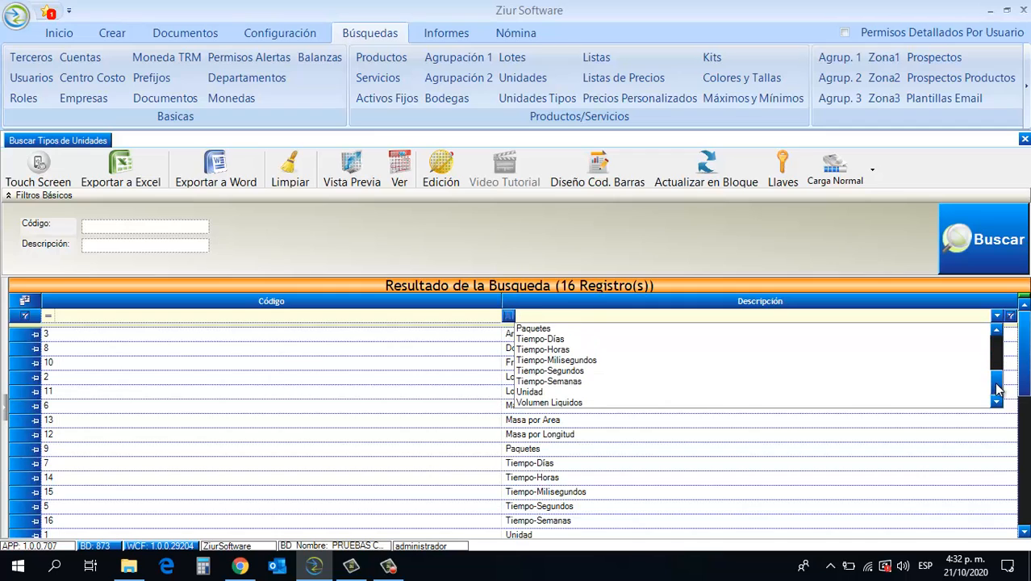
click(980, 390)
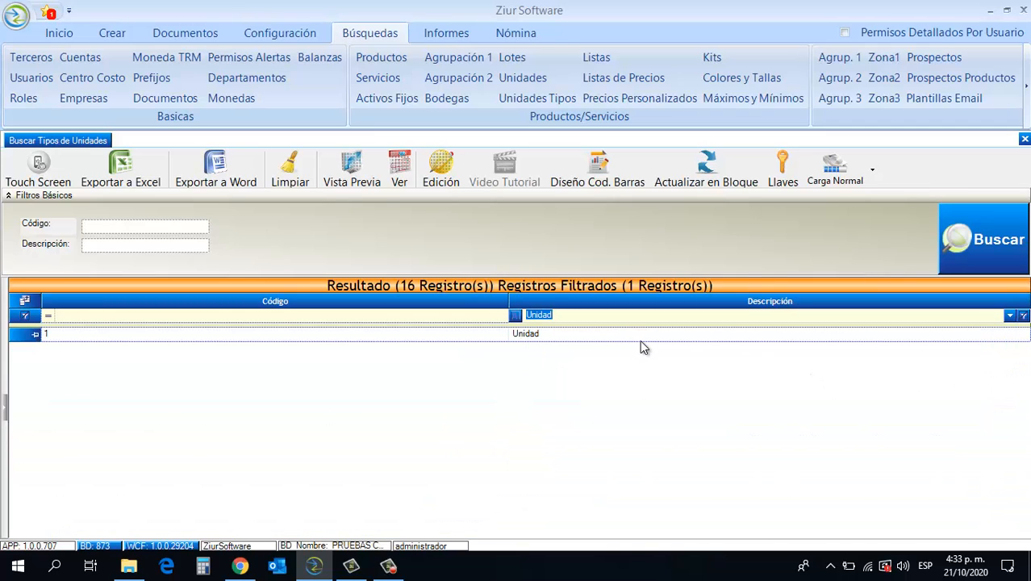
click(1021, 317)
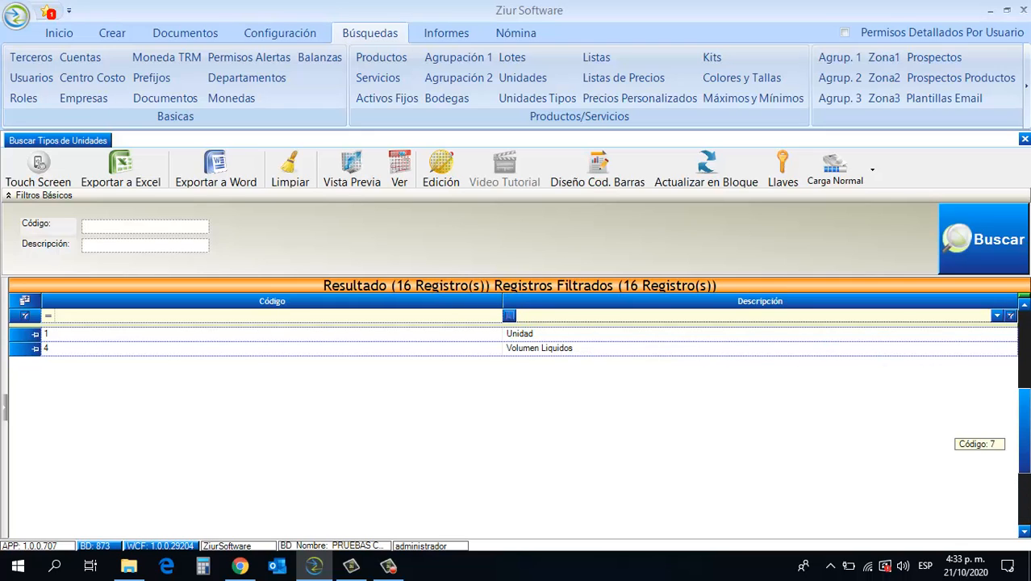
- Filter Descripción with the Contiene condition and the text UNI, and clear all grid filters
click(509, 315)
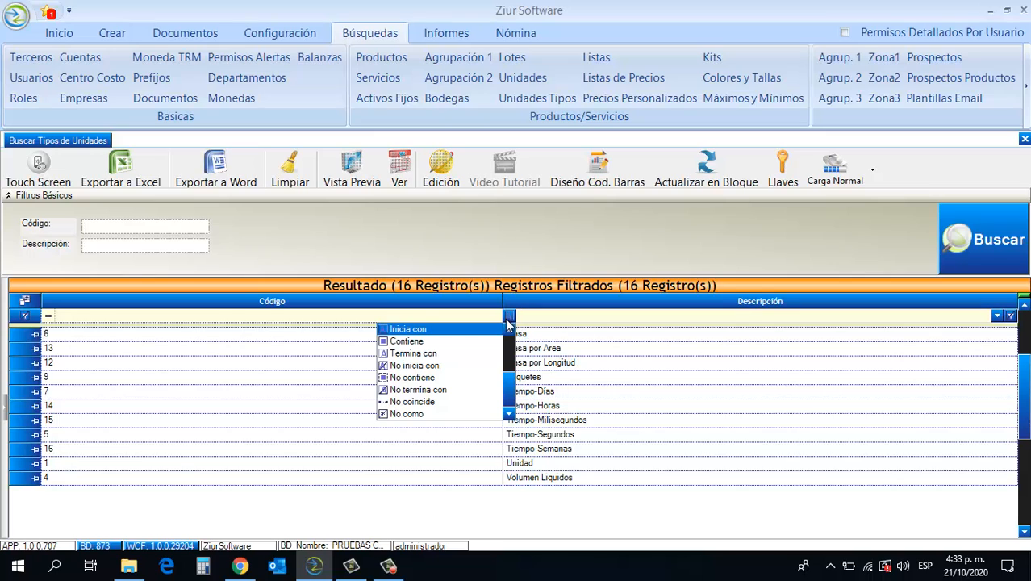
click(496, 344)
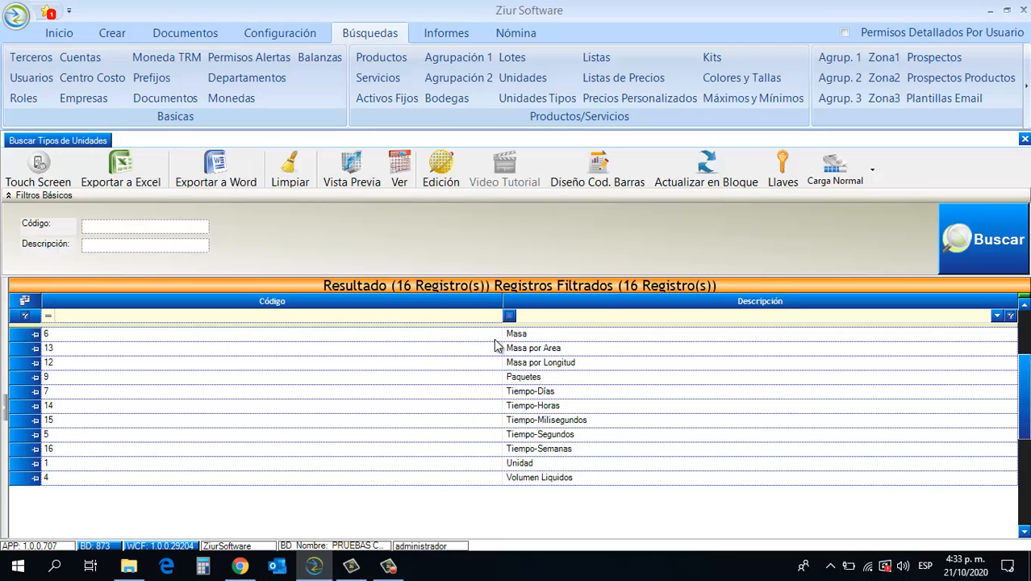
text(UNI)
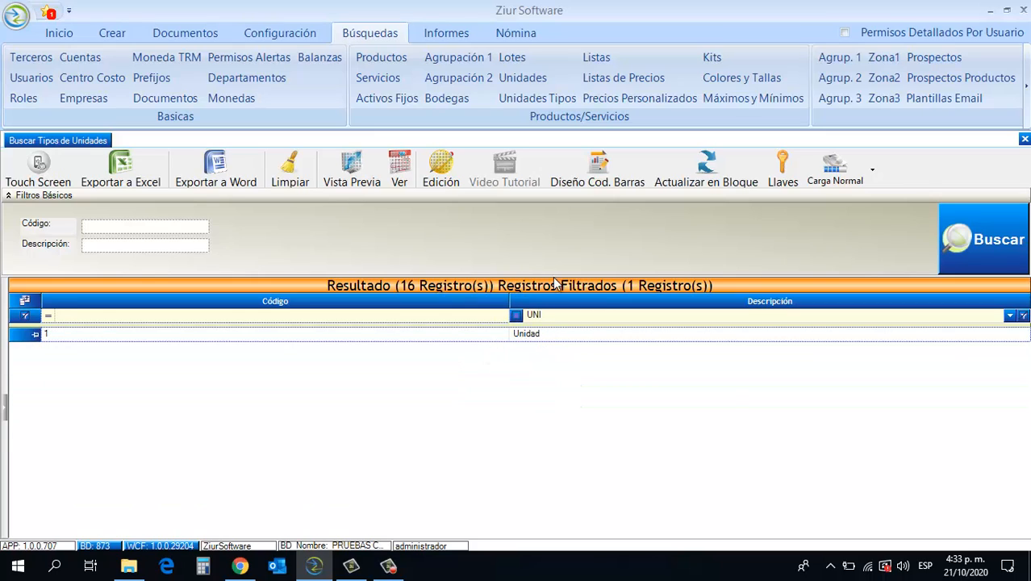
click(385, 319)
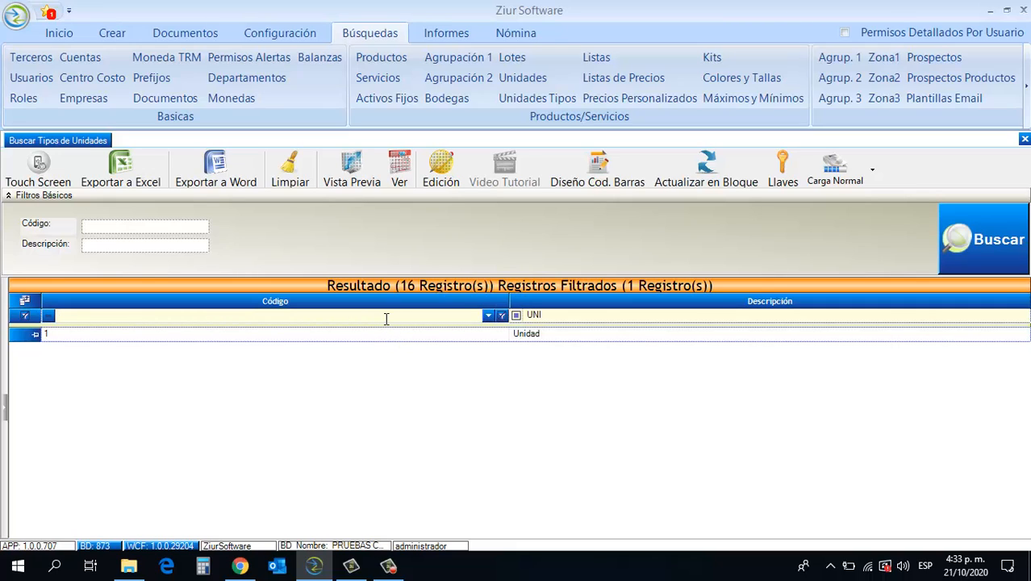
click(40, 319)
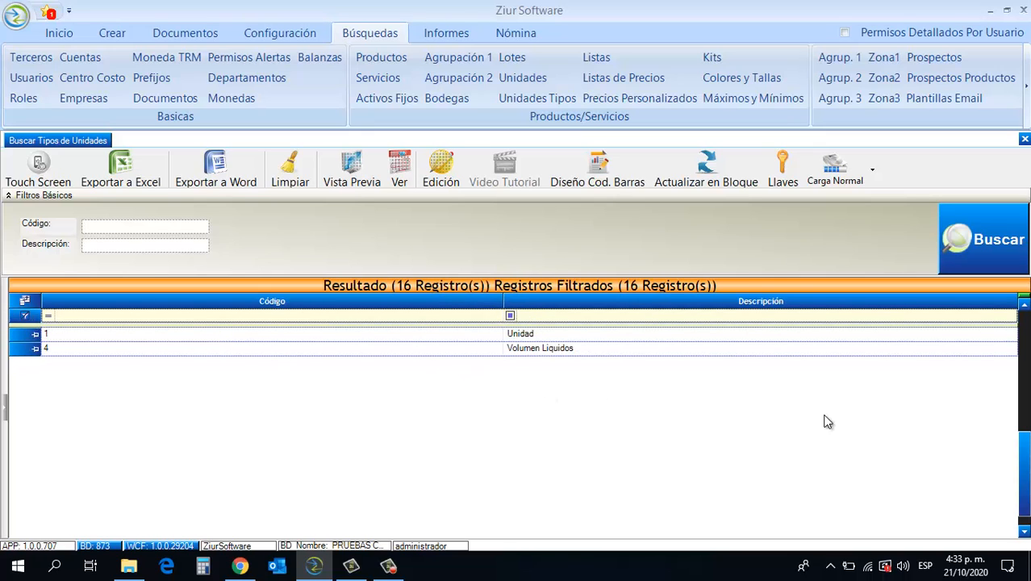
- Split the results grid into two horizontal panes and remove the split
drag(1027, 422, 1024, 343)
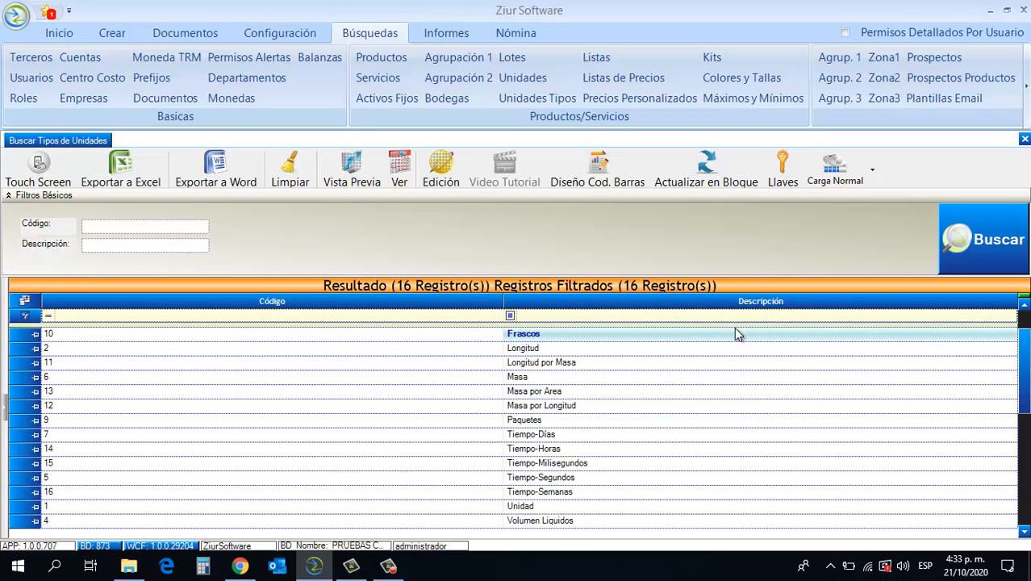
click(528, 334)
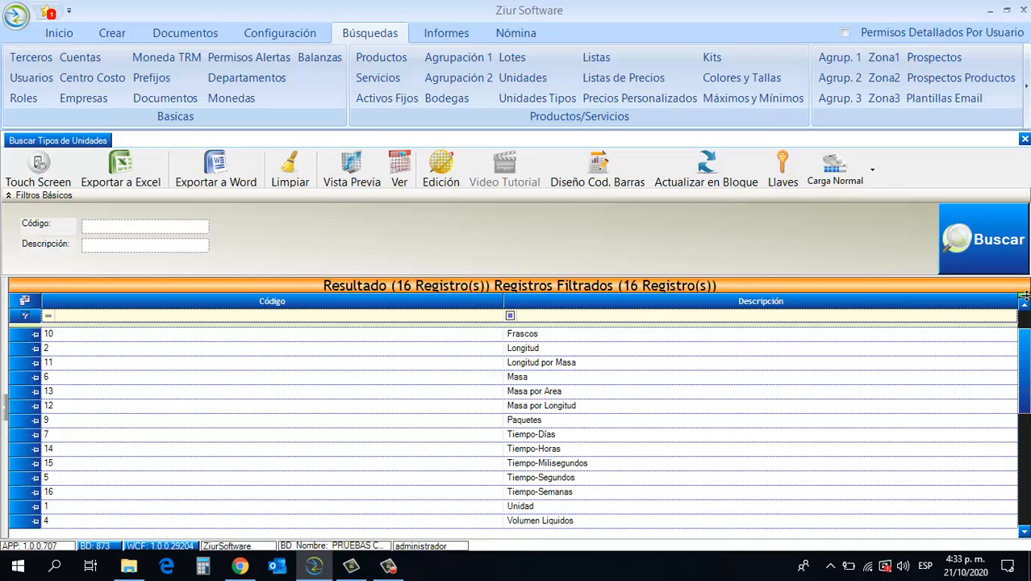
drag(1024, 295, 1026, 473)
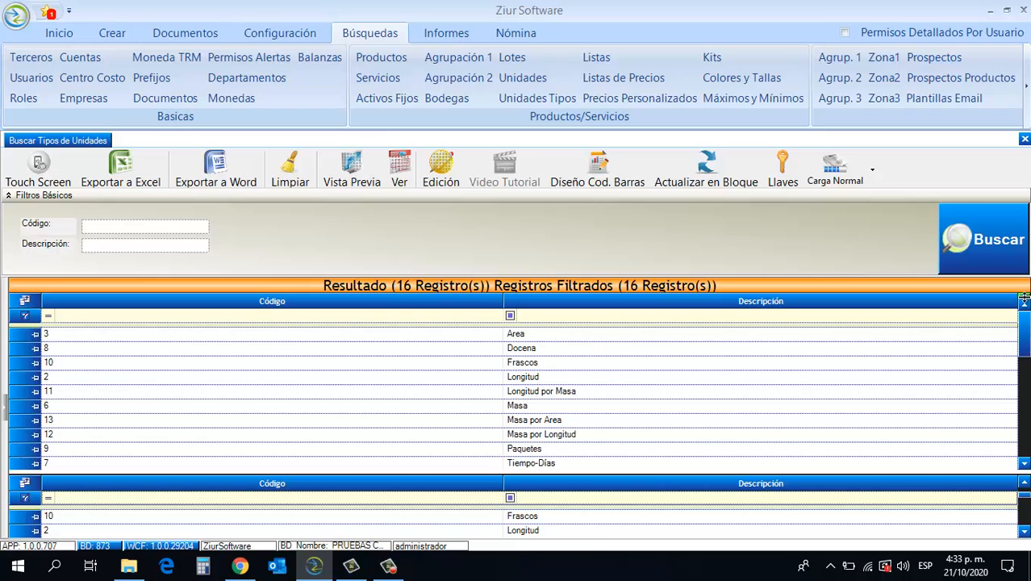
mouse_move(1022, 296)
mouse_down()
mouse_move(1025, 472)
mouse_move(1022, 279)
mouse_up()
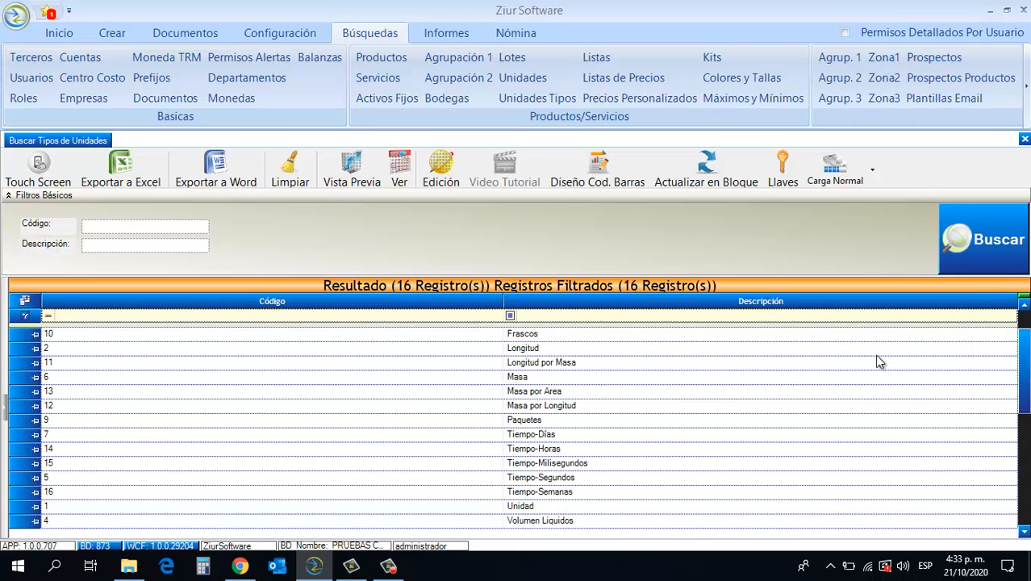
- Show the grouping area of the results grid, group the records by Código and ungroup them
right_click(805, 323)
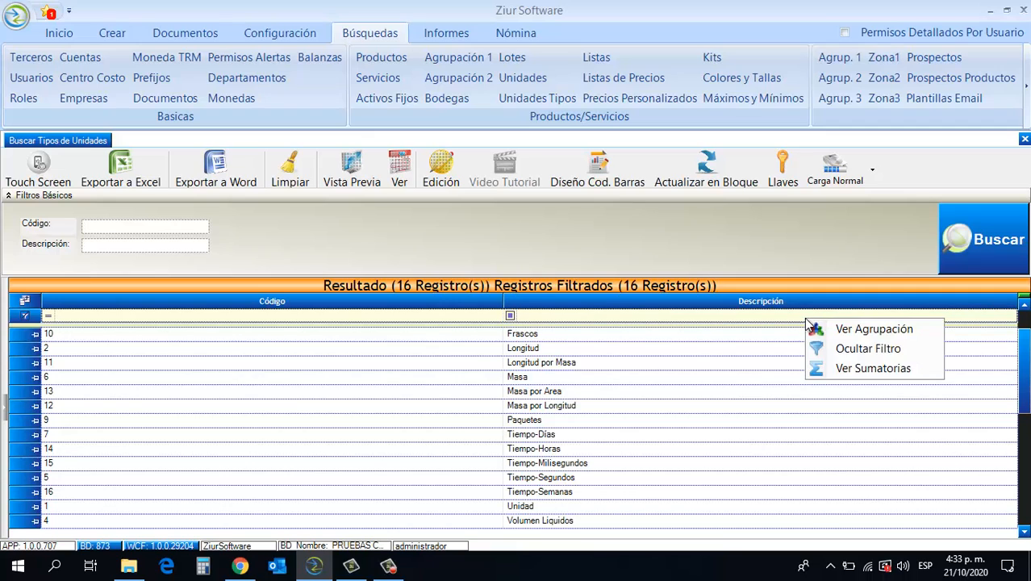
click(813, 329)
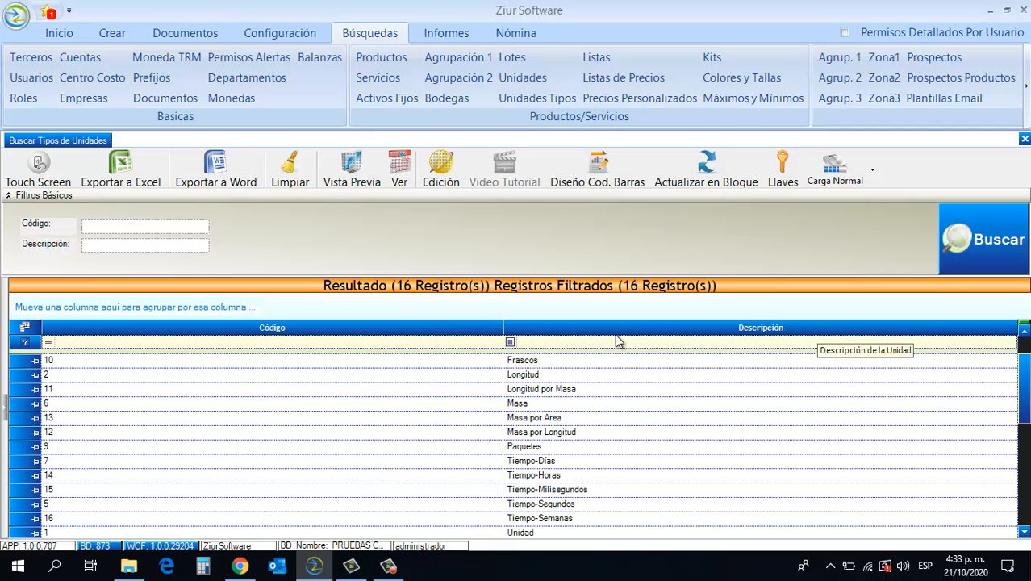
drag(468, 327, 457, 310)
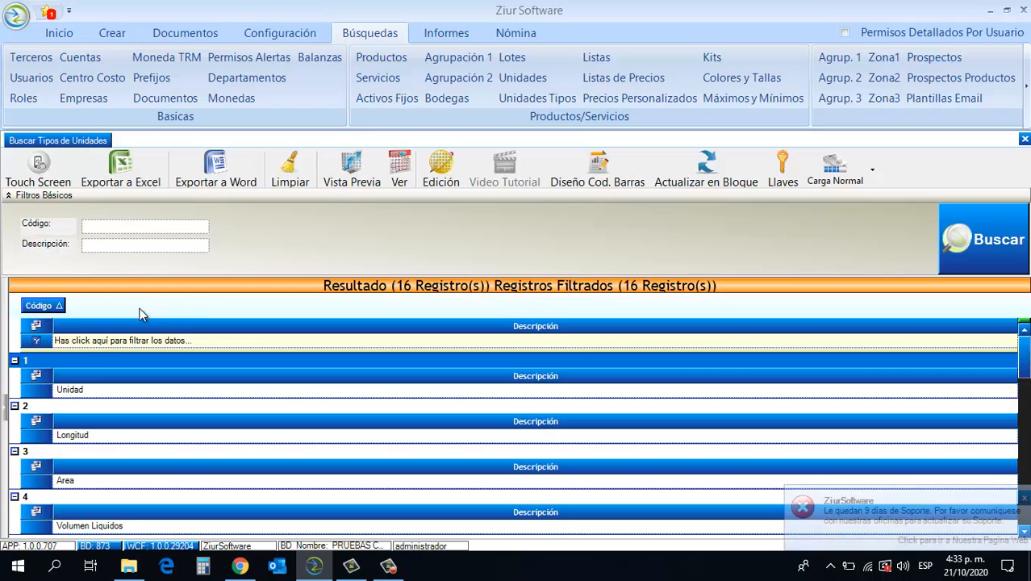
drag(51, 307, 65, 339)
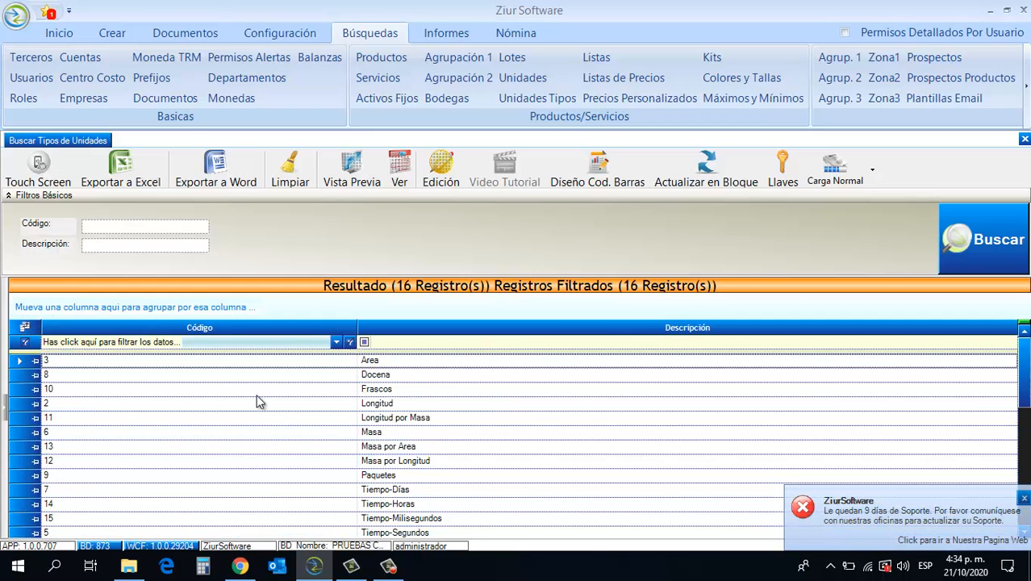
- Hide the filter row of the results grid, and switch the touch screen layout on and off
right_click(408, 341)
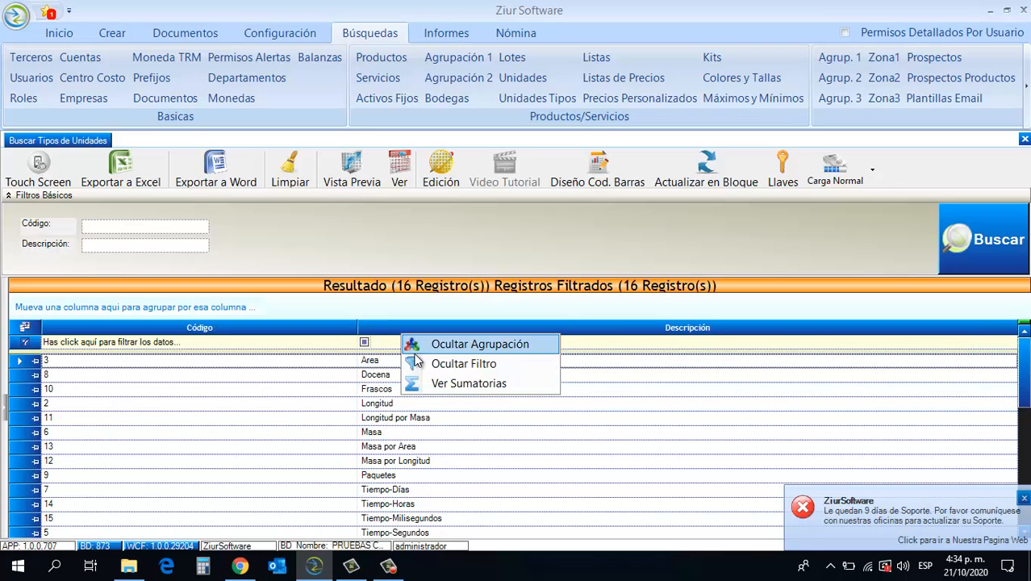
click(419, 362)
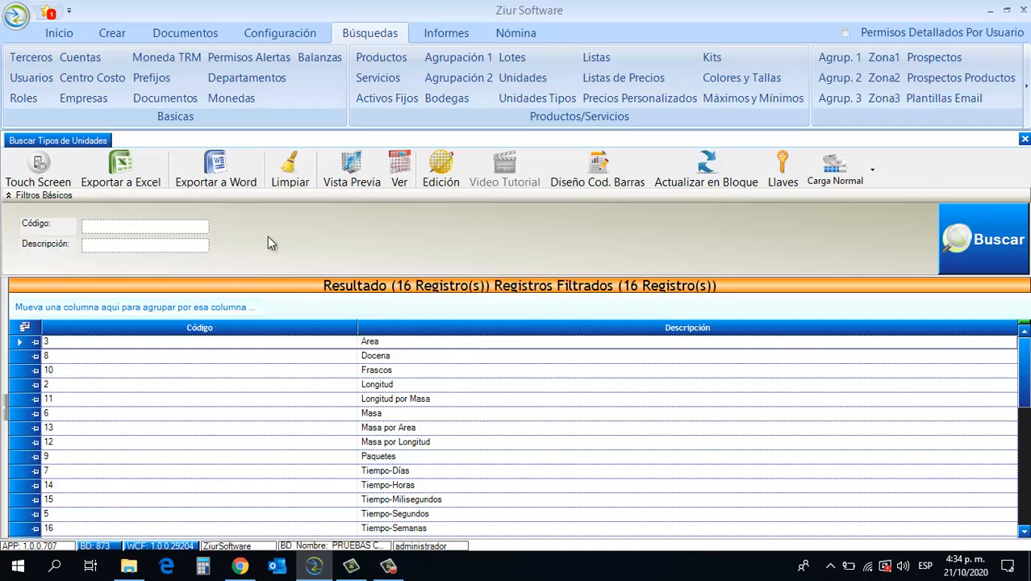
click(64, 182)
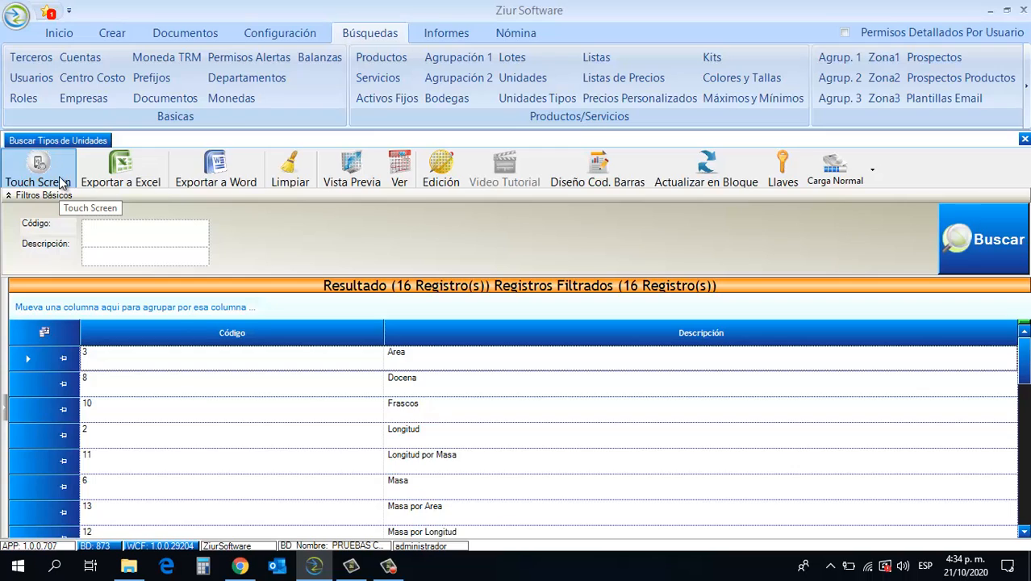
click(64, 182)
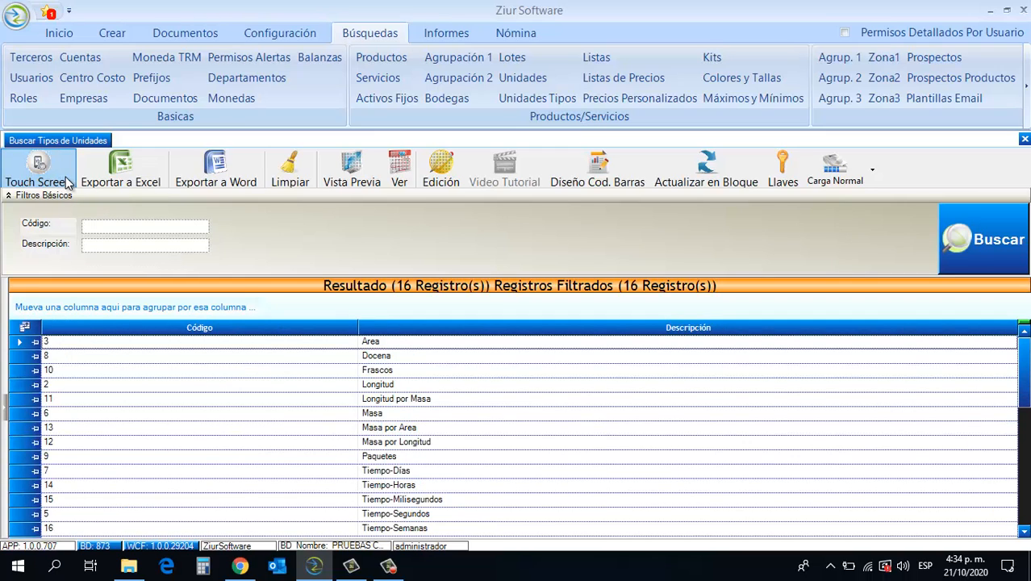
- Export the unit types results to Excel and to Word, closing each exported file
click(101, 181)
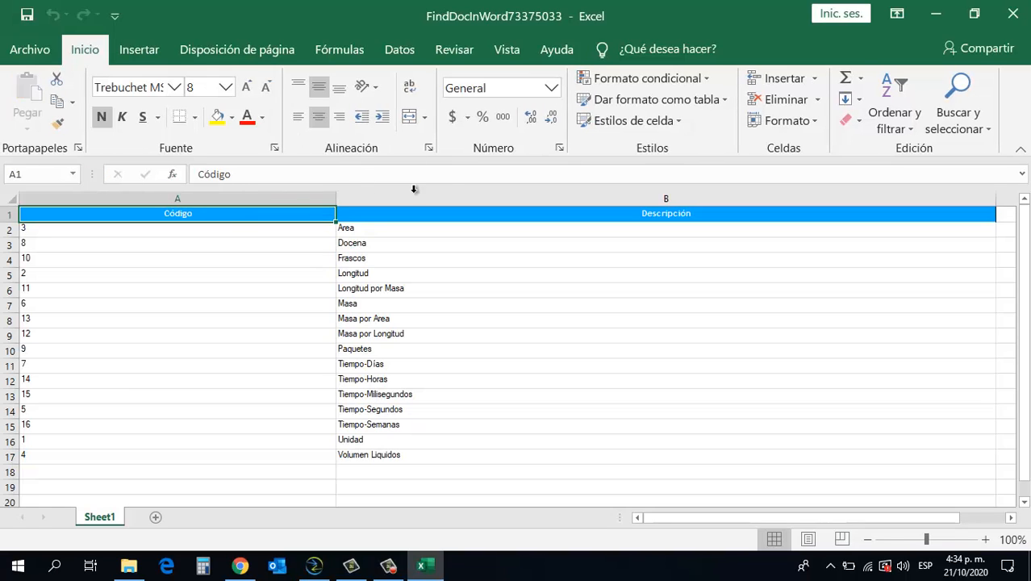
click(1013, 14)
click(250, 189)
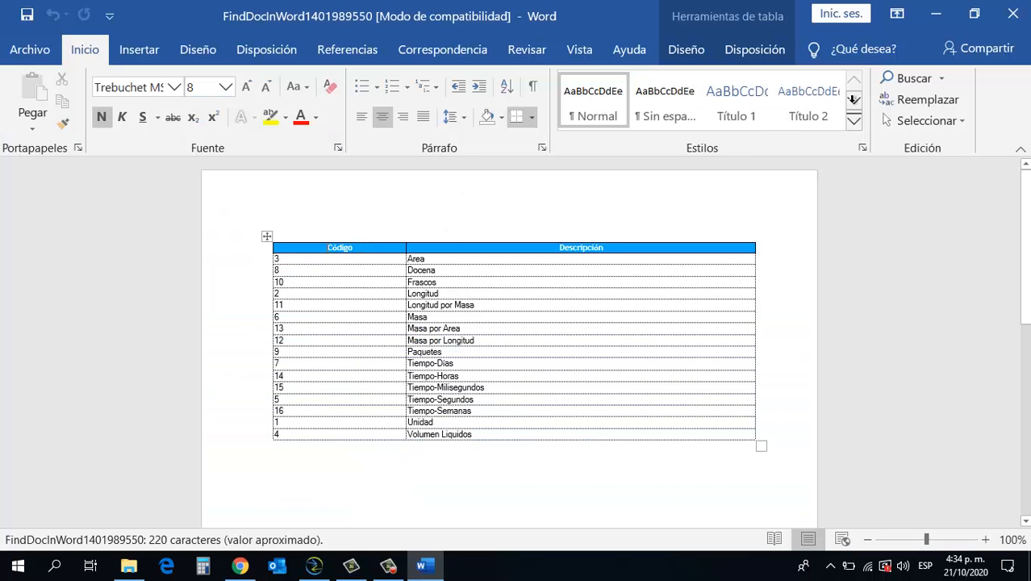
click(1013, 9)
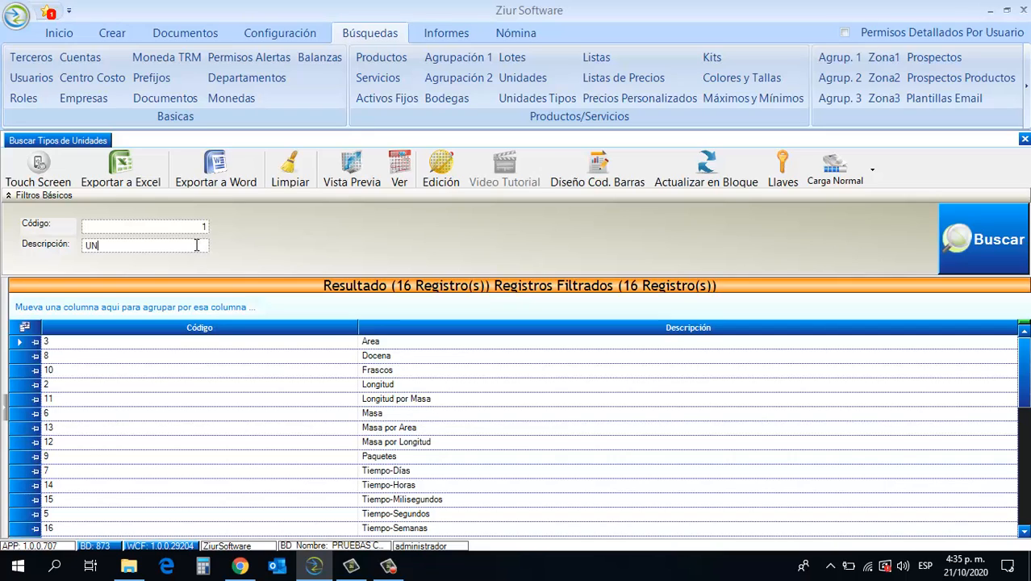
- Clear the Código and Descripción search fields, and view the results' print preview maximized before closing it
click(289, 168)
click(339, 182)
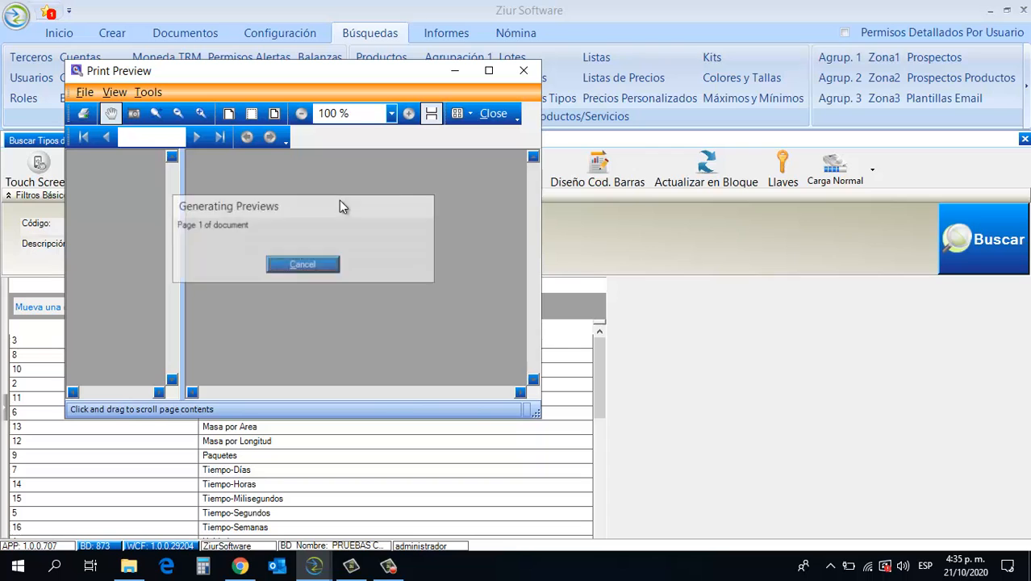
click(488, 70)
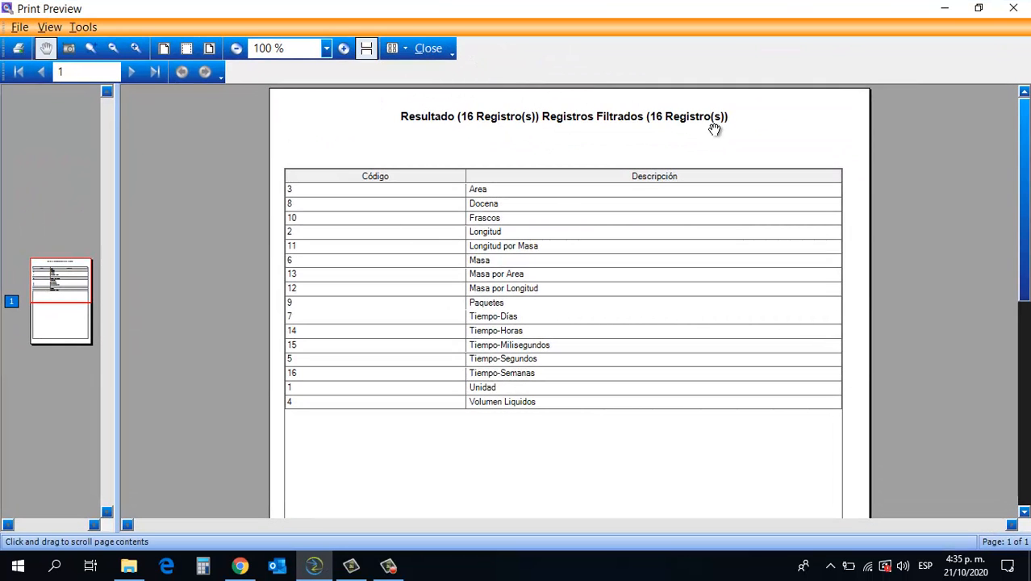
click(1013, 8)
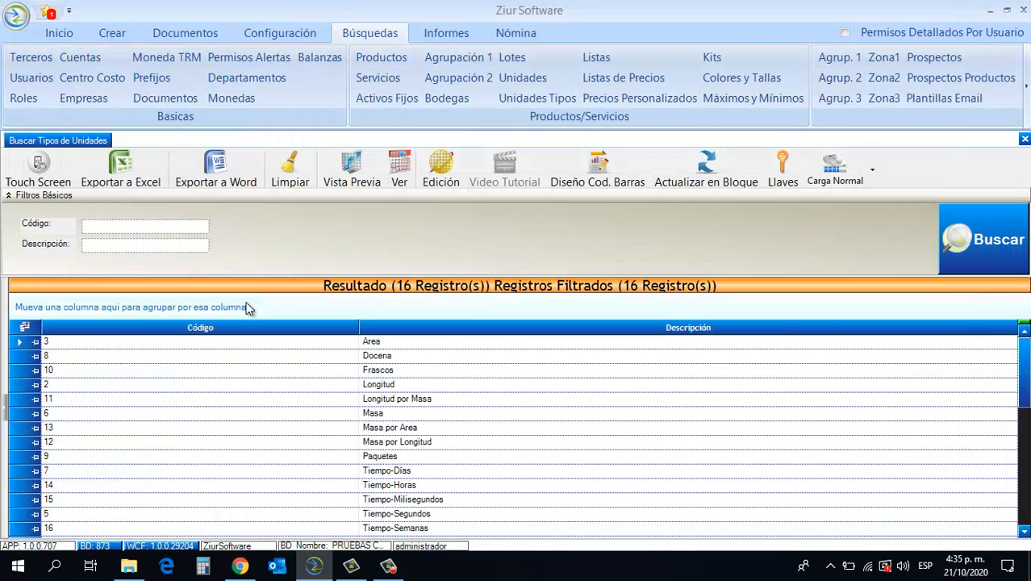
- Open the records from Area to Longitud por Masa in the detail form, browse next, previous, last and first, and return to the search
drag(22, 344, 25, 400)
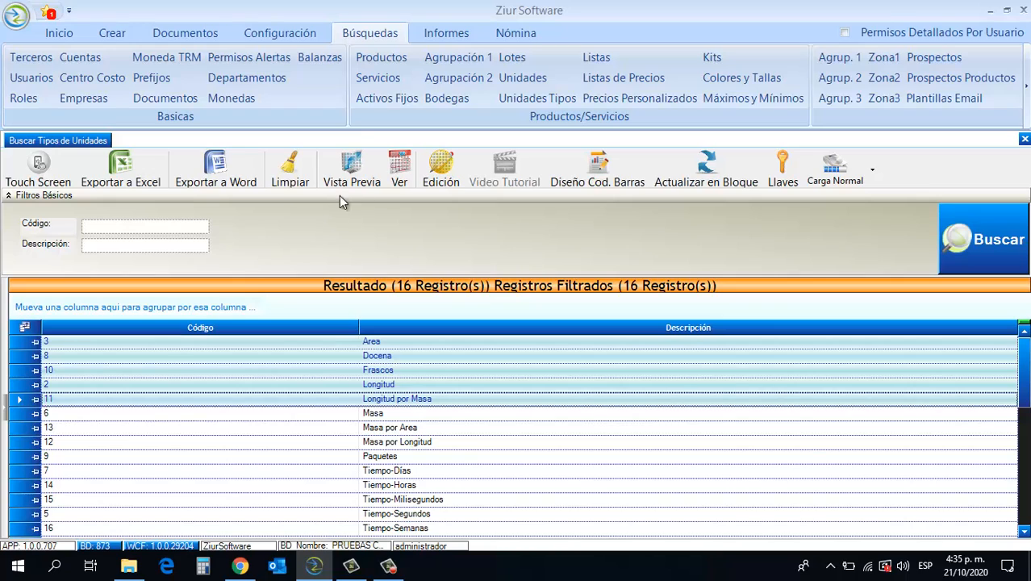
click(399, 171)
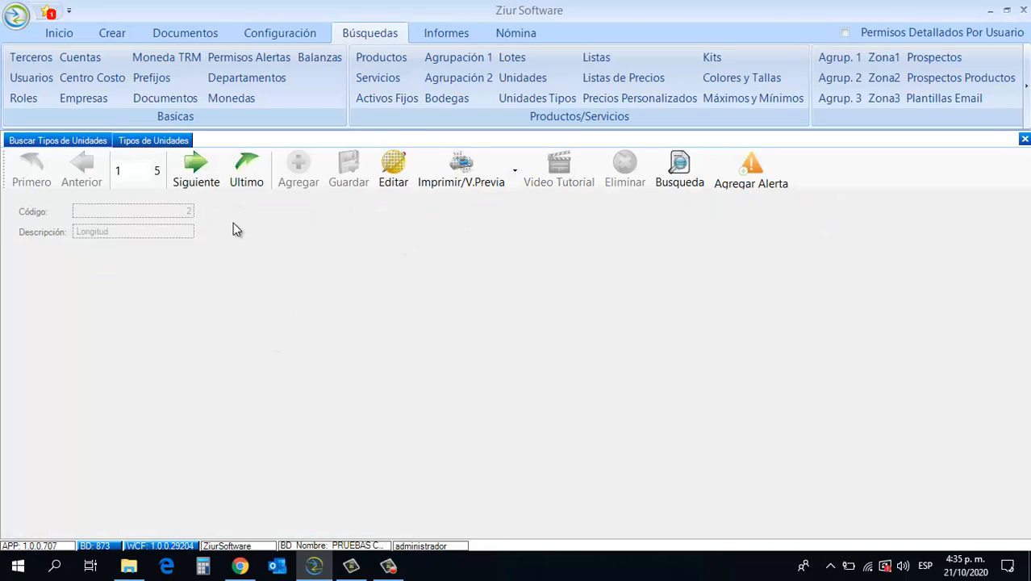
click(195, 181)
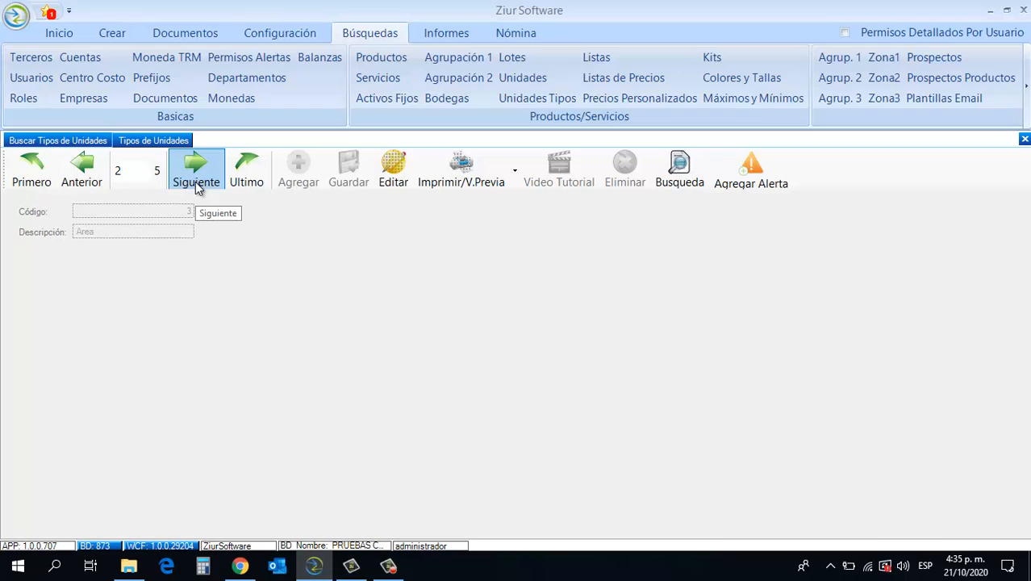
click(82, 181)
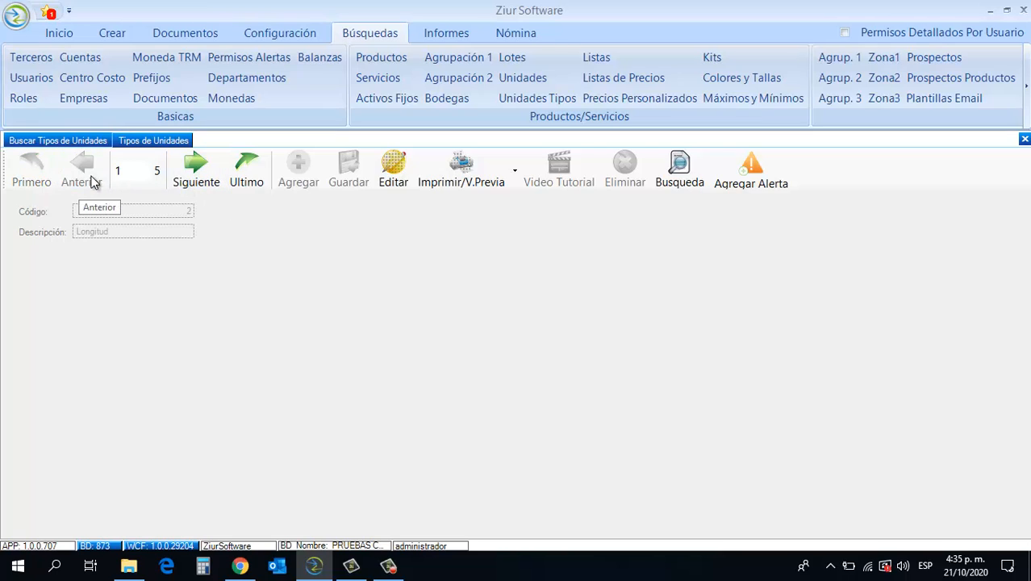
click(240, 179)
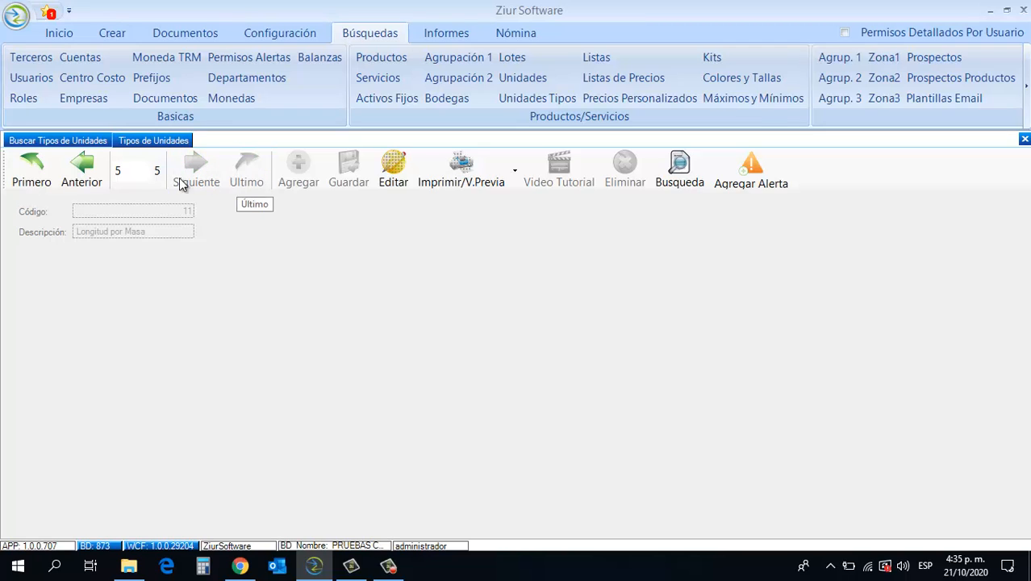
click(24, 184)
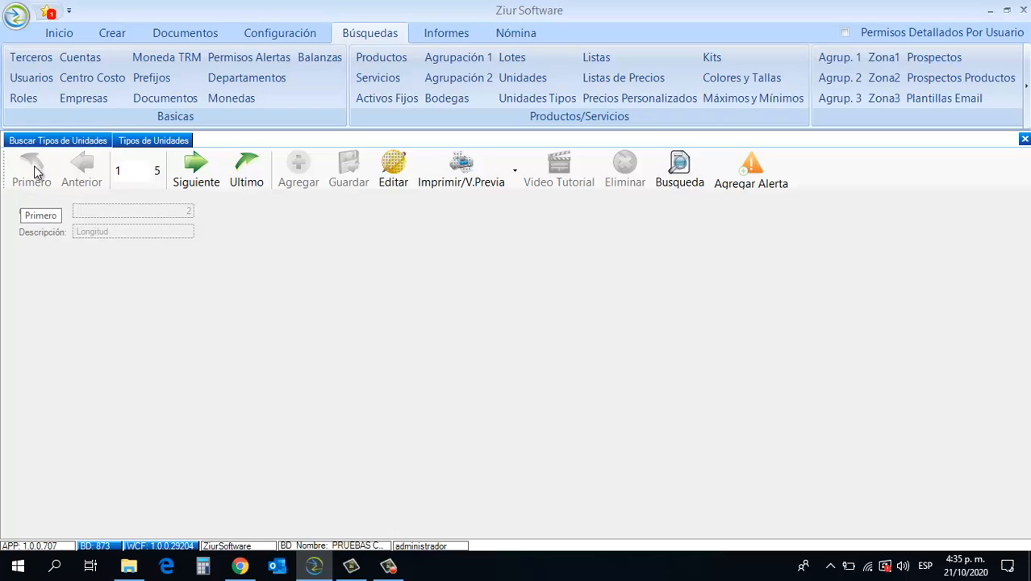
click(49, 141)
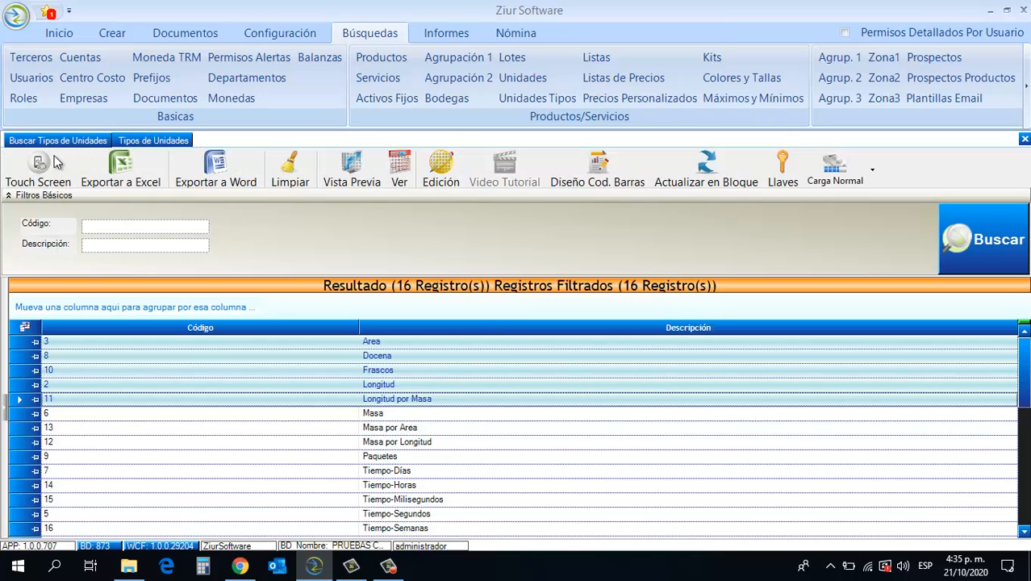
- Enable editing of the results grid and enter the Descripción cells of the records from Area to Longitud por Masa
click(440, 169)
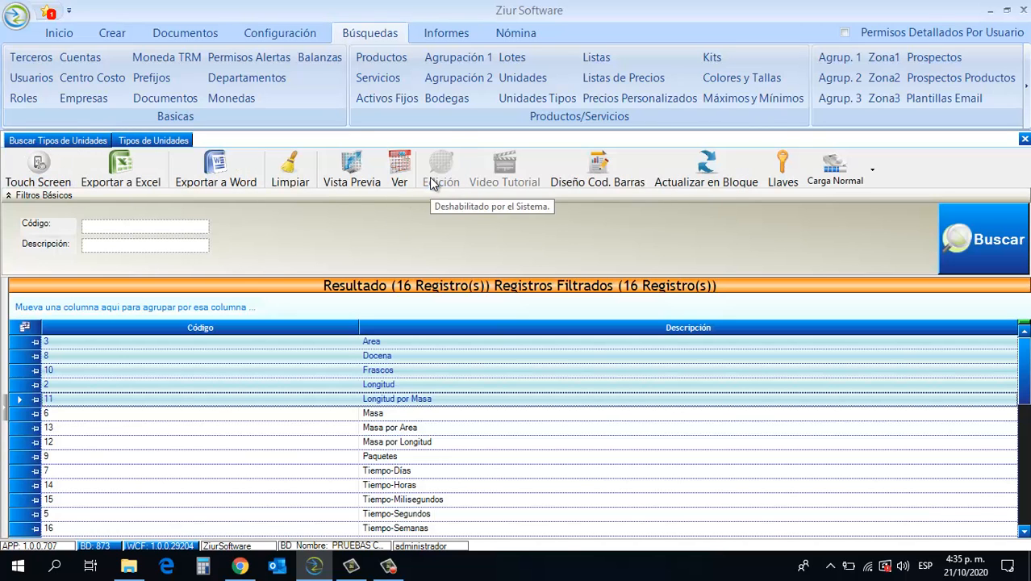
click(411, 342)
click(412, 355)
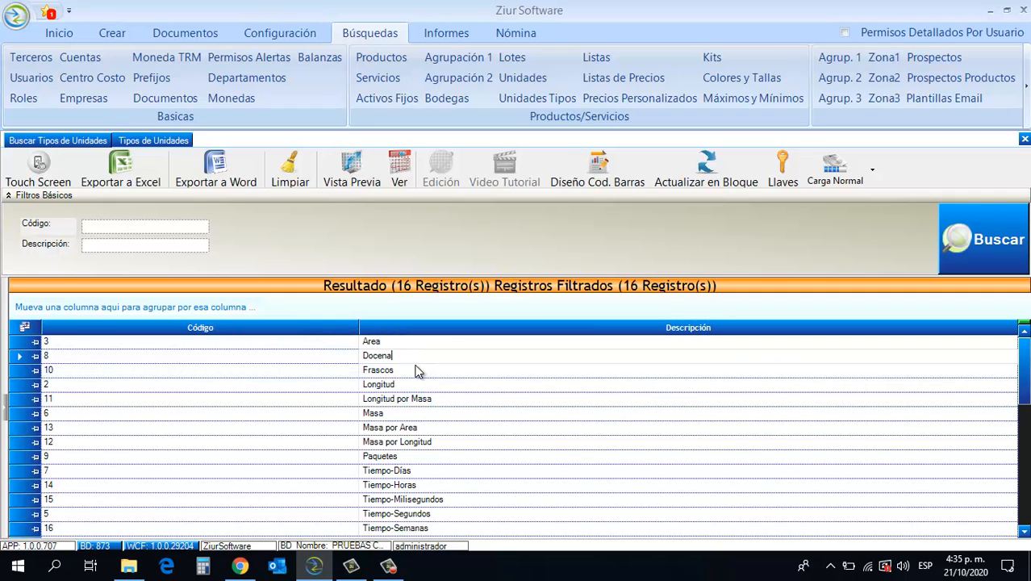
click(413, 369)
click(418, 384)
click(433, 398)
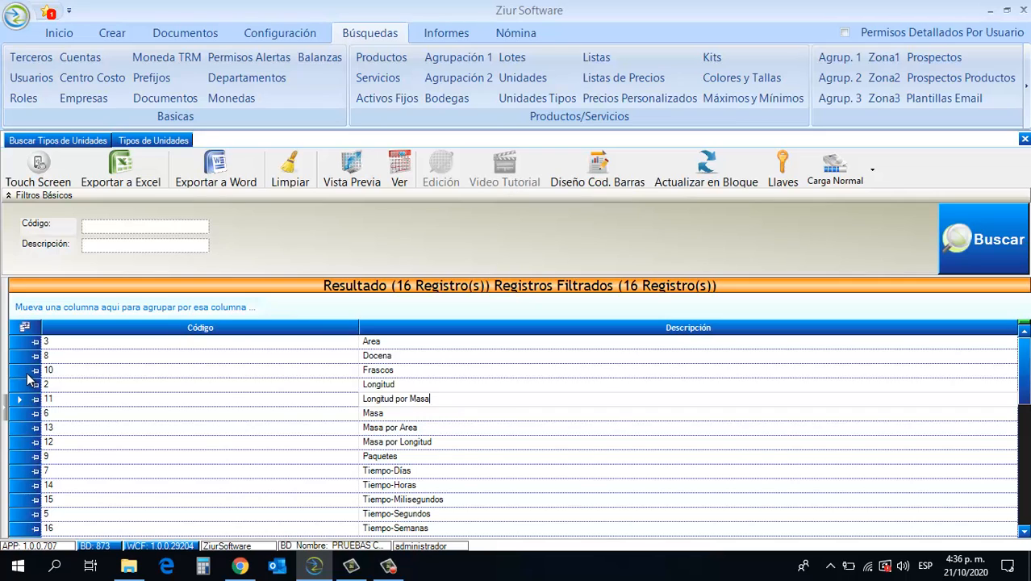
- Open the barcode label design for the records Frascos, Longitud and Longitud por Masa, and load the template "plantilla ejemplo"
drag(30, 371, 25, 403)
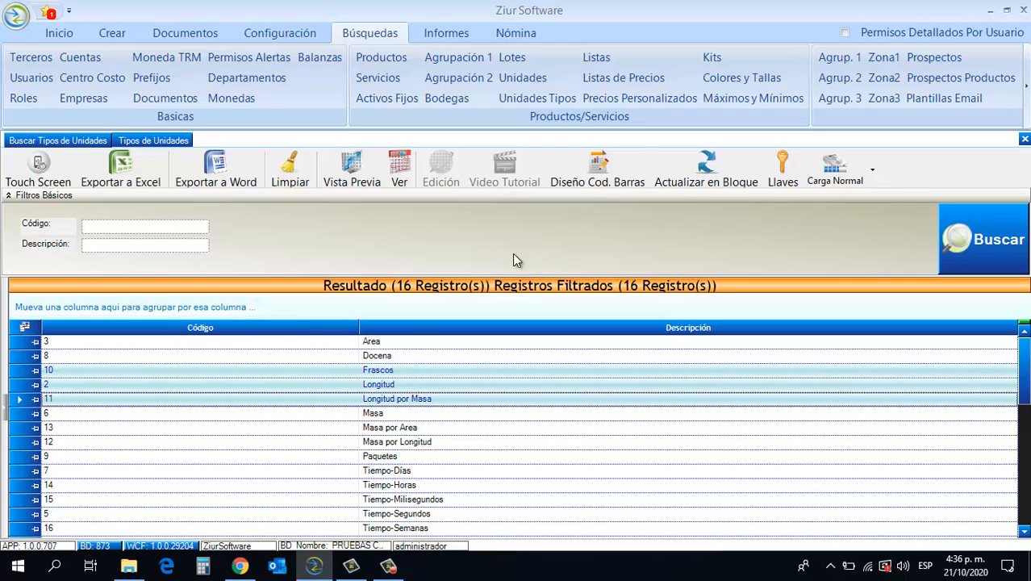
click(591, 177)
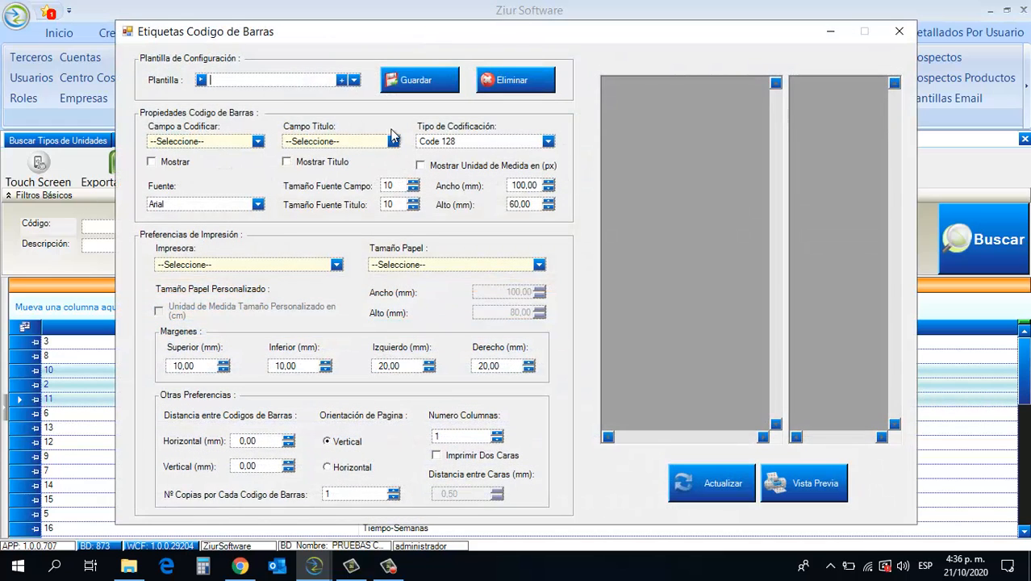
click(355, 80)
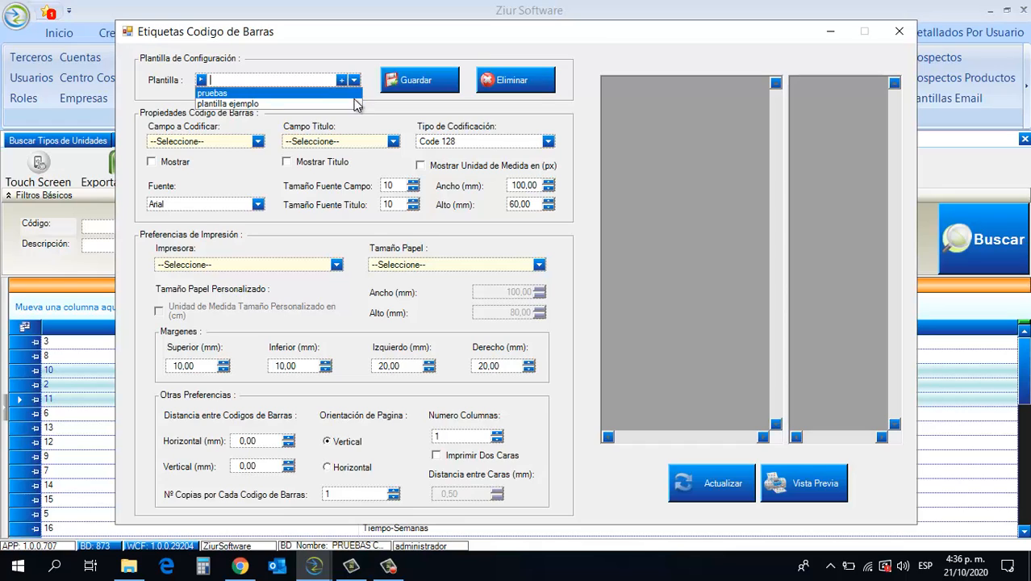
click(356, 106)
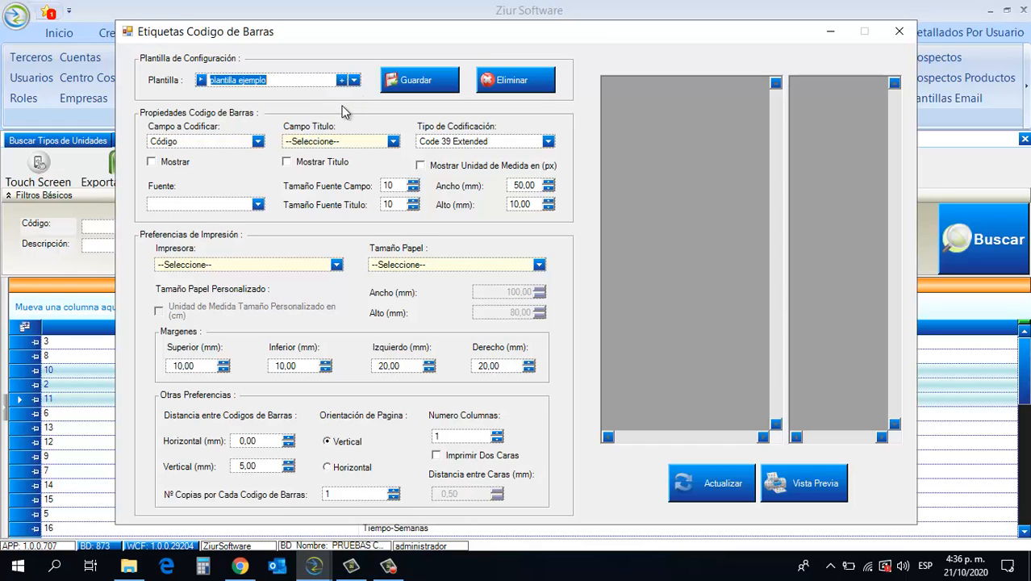
- Examine the available fields to encode and barcode coding types without changing the template's selections
click(259, 142)
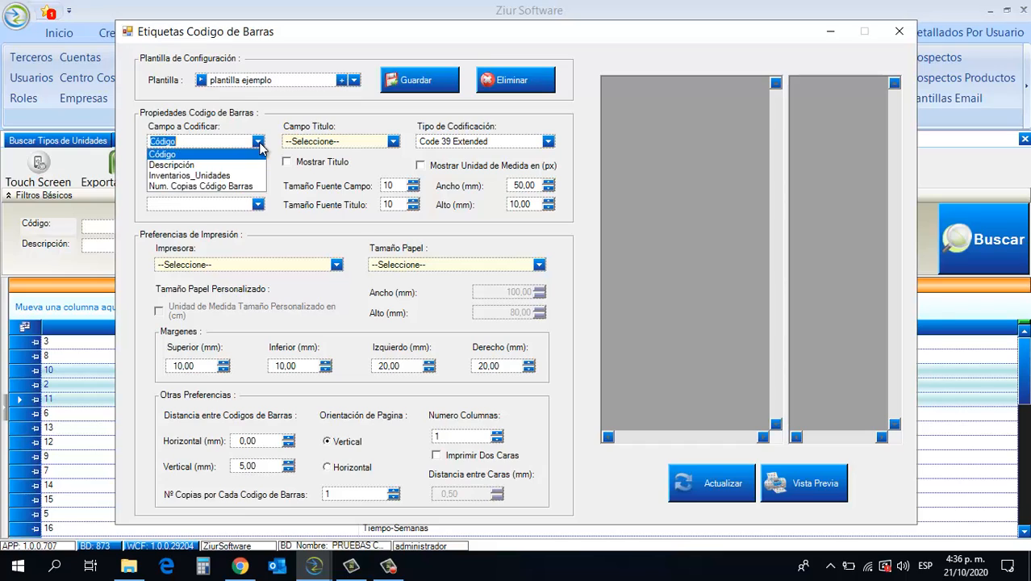
click(260, 150)
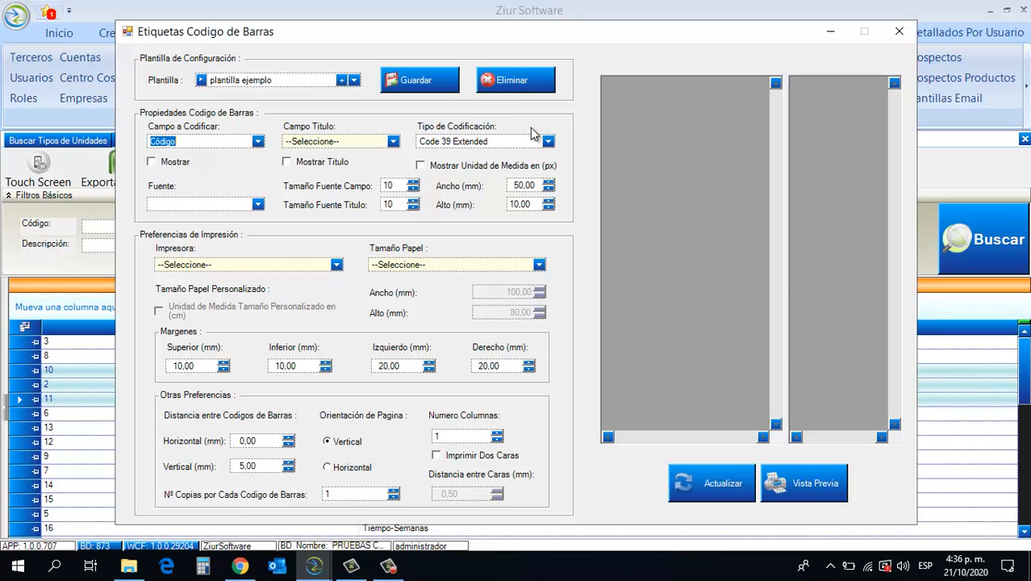
click(548, 142)
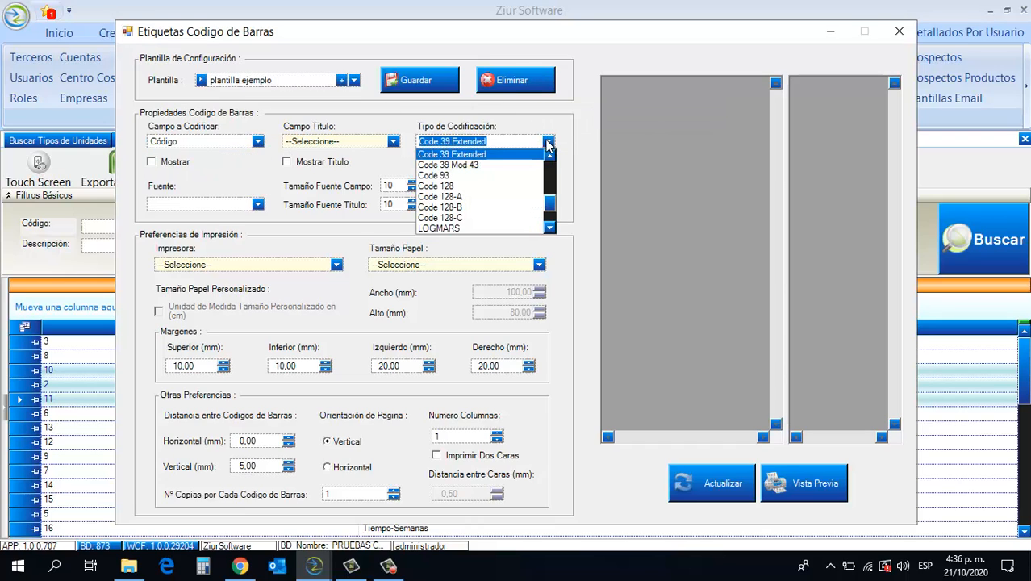
click(548, 143)
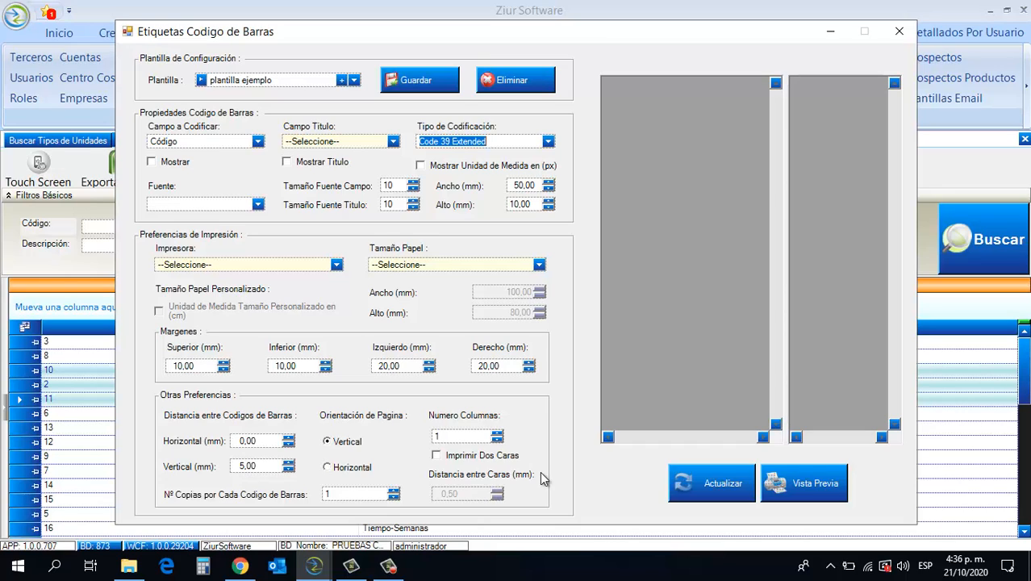
- Generate the barcode labels, view them in the print preview, and close the preview and the label design
click(678, 483)
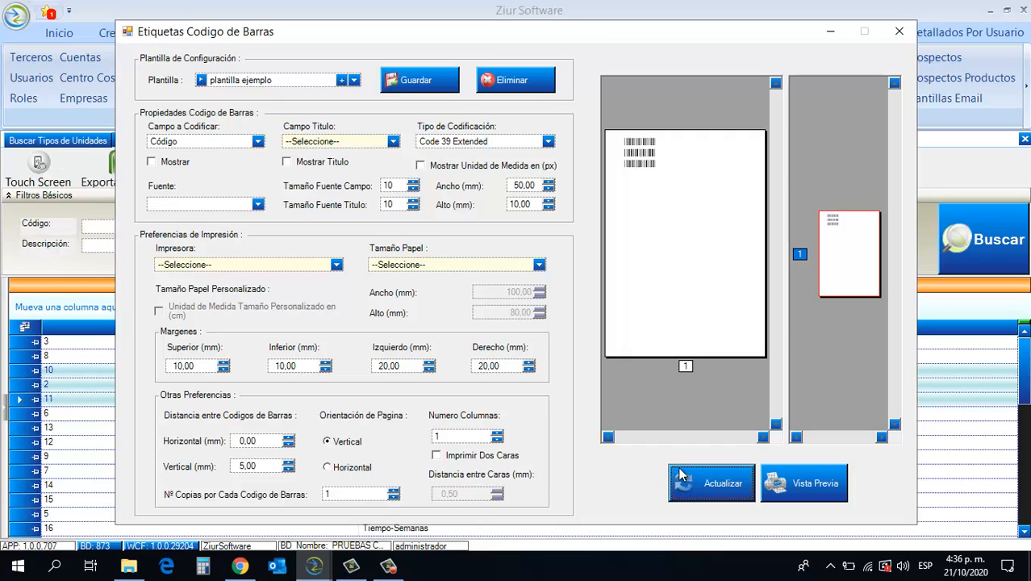
click(778, 482)
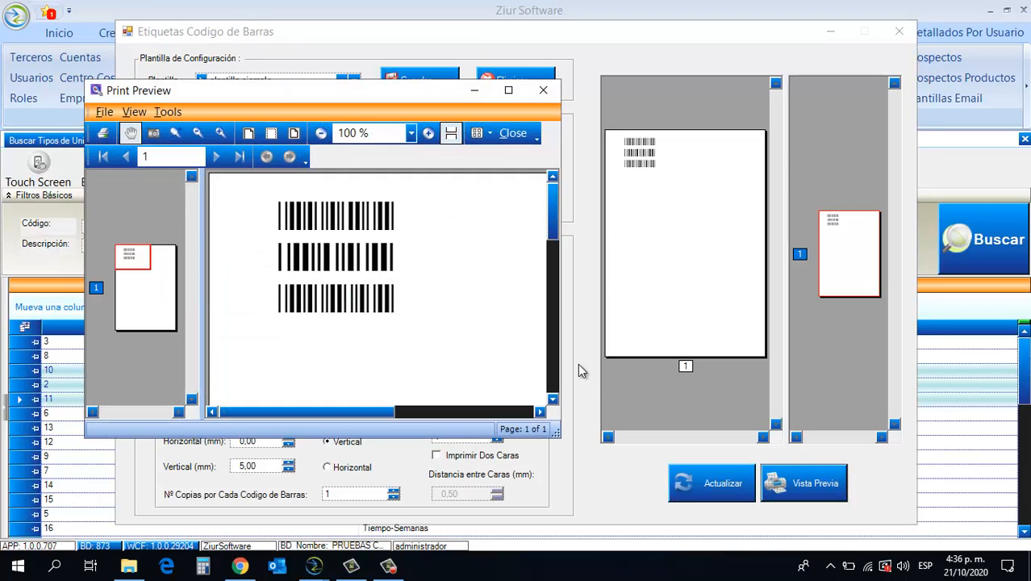
click(543, 89)
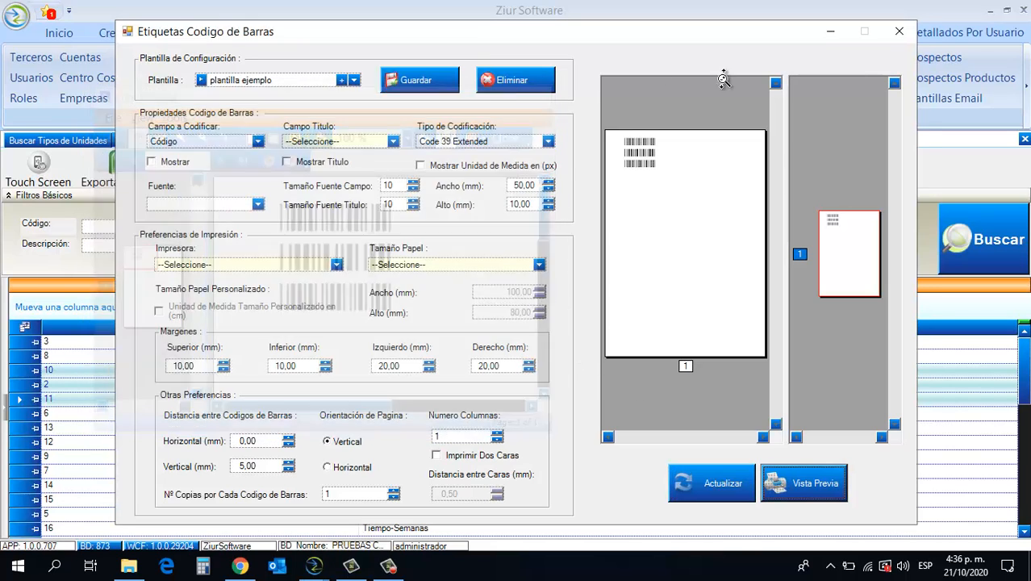
click(898, 31)
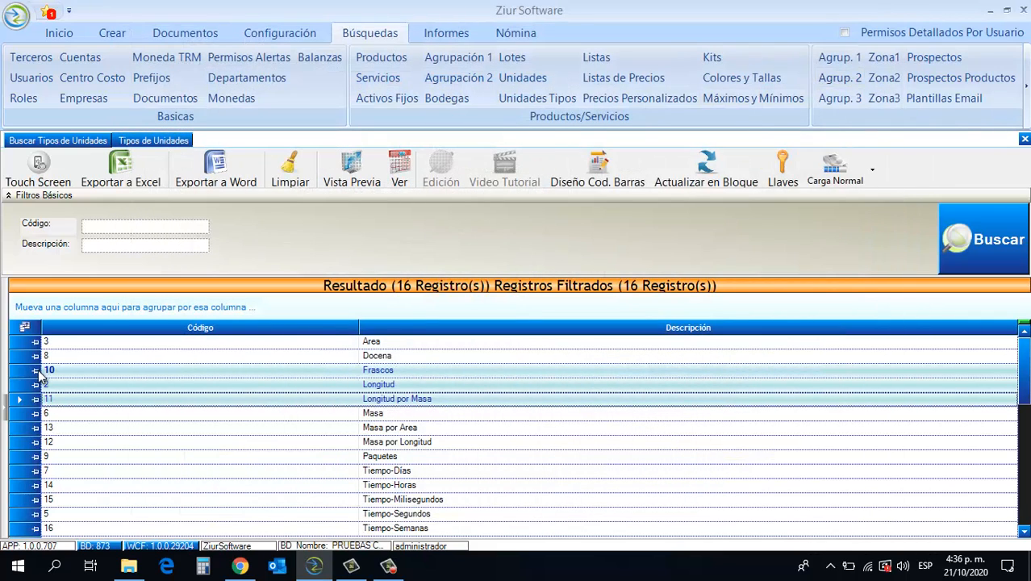
- Use the block update to set the Descripción of the Masa record to MASA SUPERFICIE
click(63, 414)
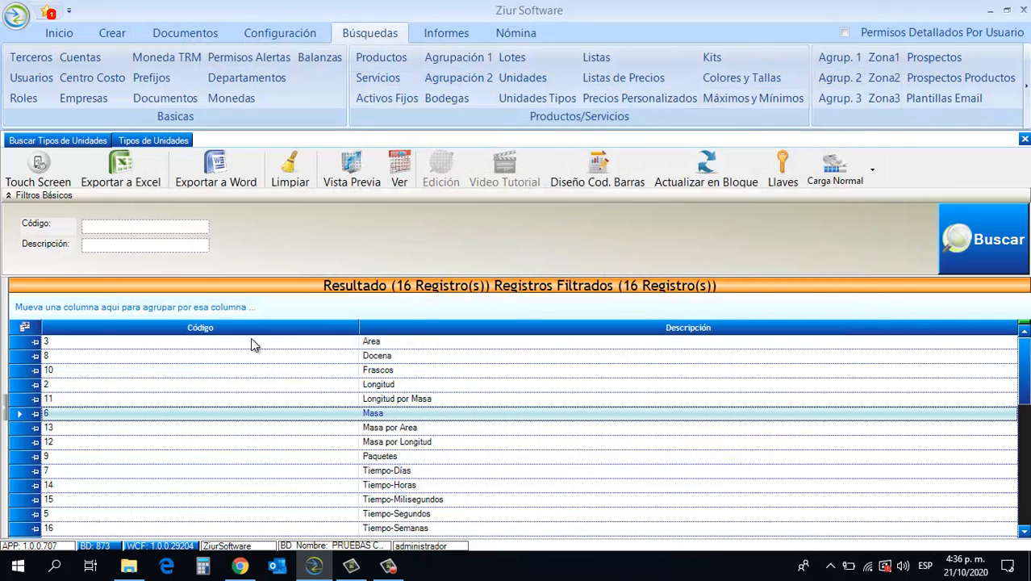
click(708, 182)
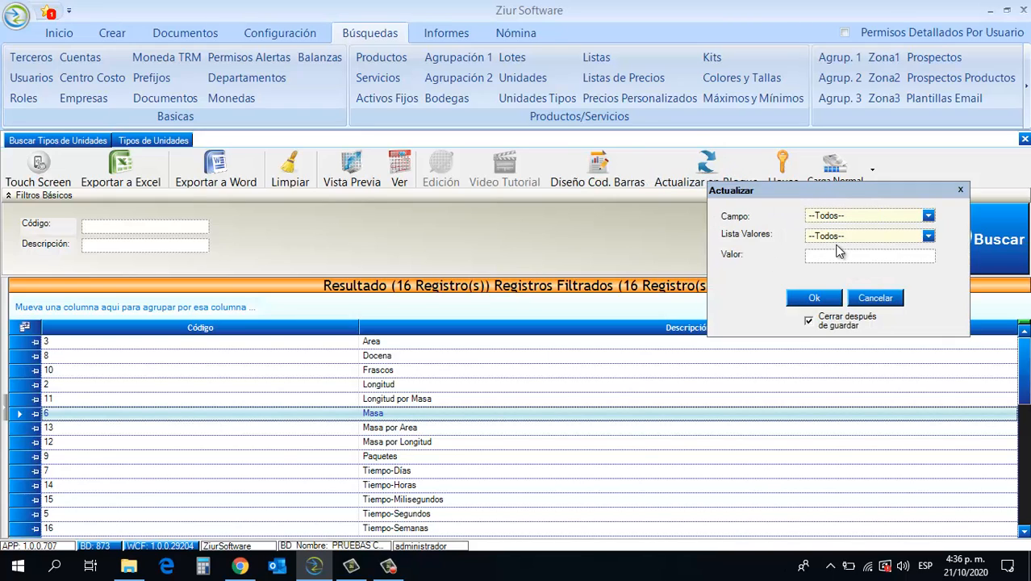
click(928, 216)
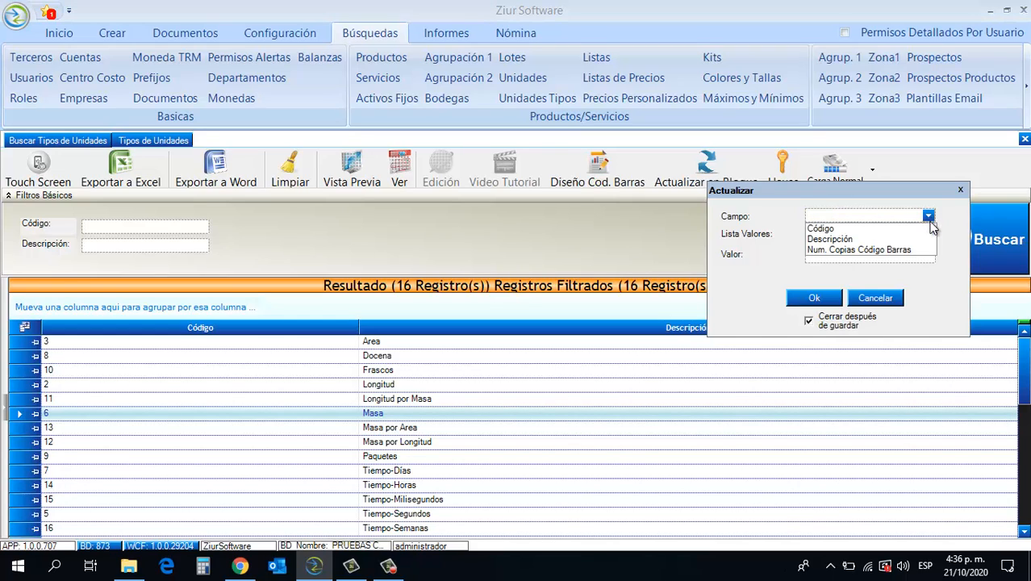
click(932, 239)
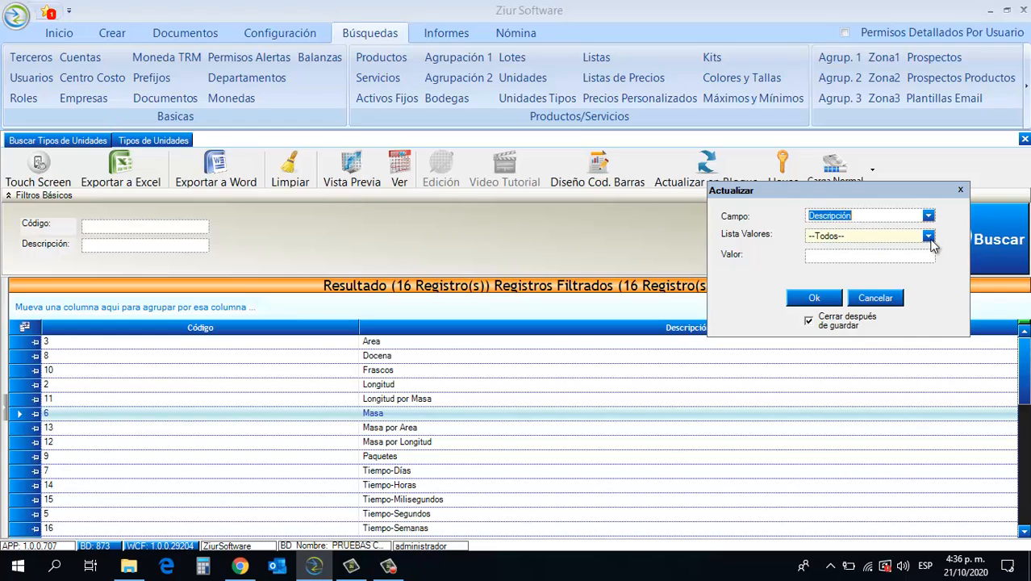
click(825, 257)
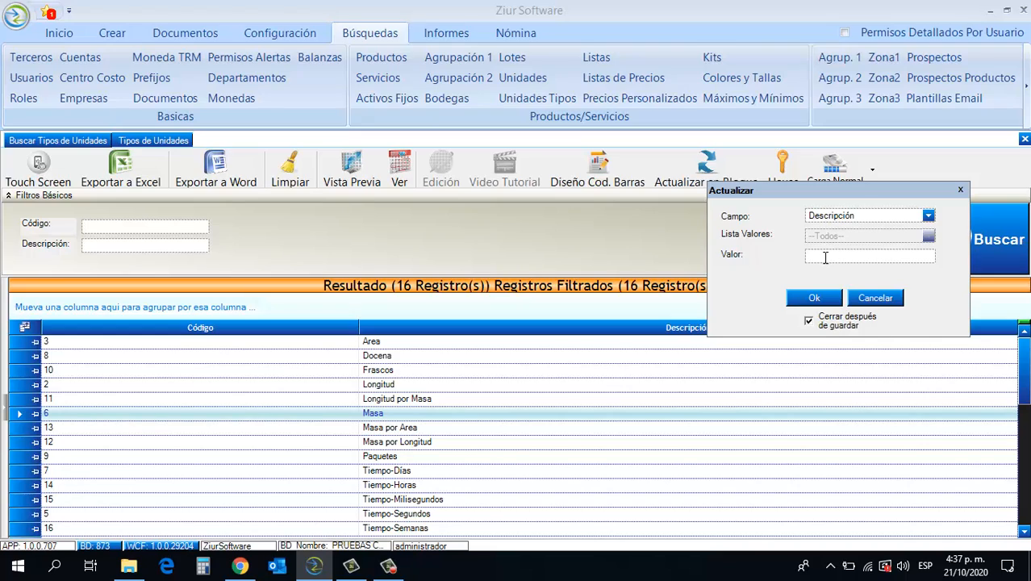
click(825, 256)
text(MASA SUPERFICIE)
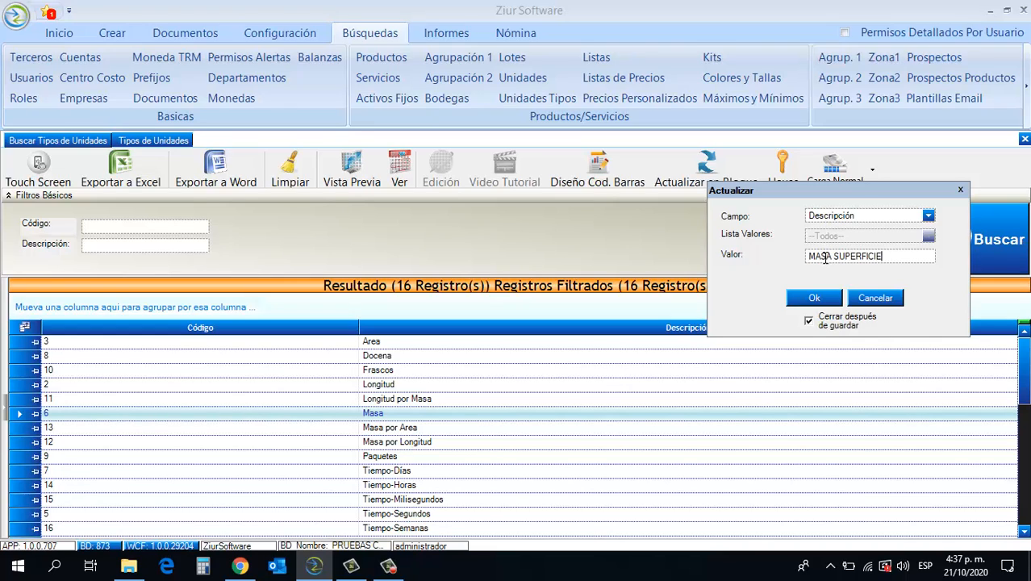
click(806, 298)
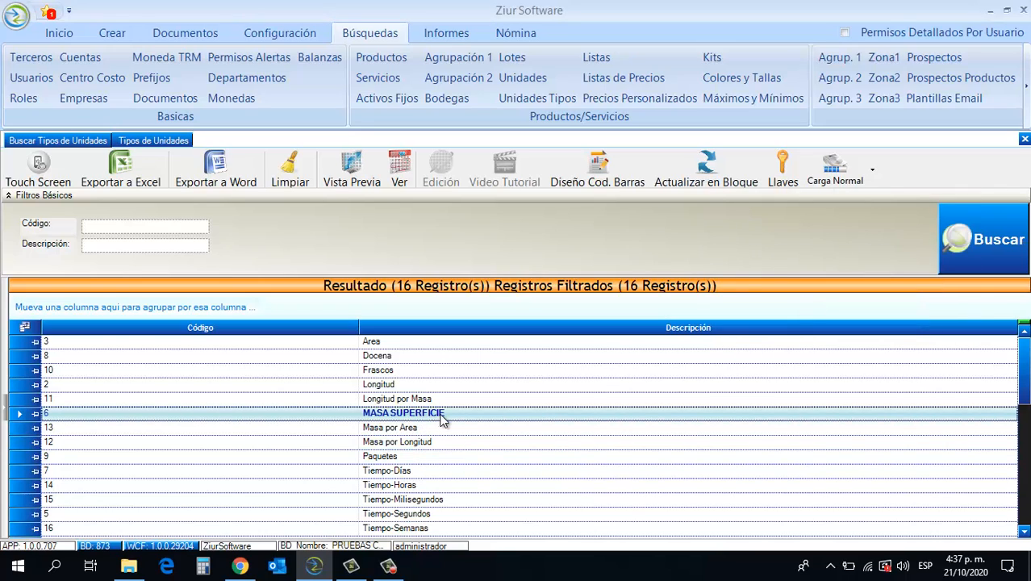
- Add a key of type Advertencia on the Descripción column, and close the keys window
click(790, 168)
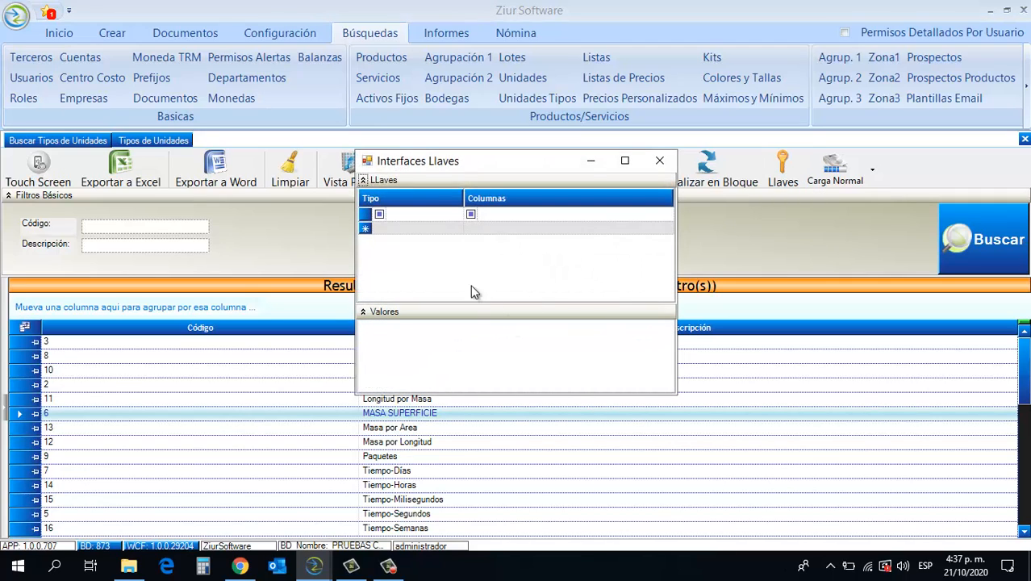
click(459, 233)
click(457, 229)
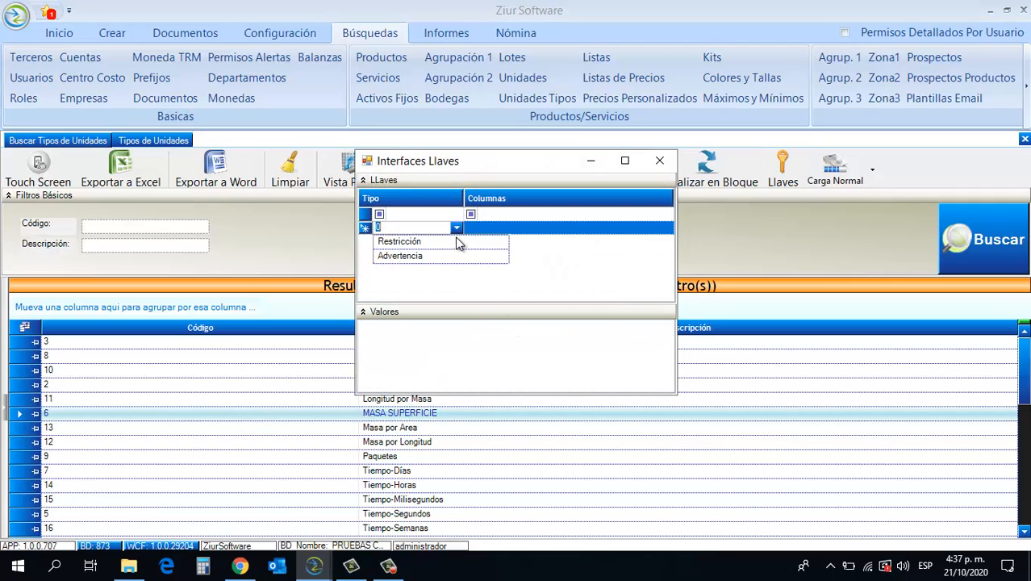
click(453, 257)
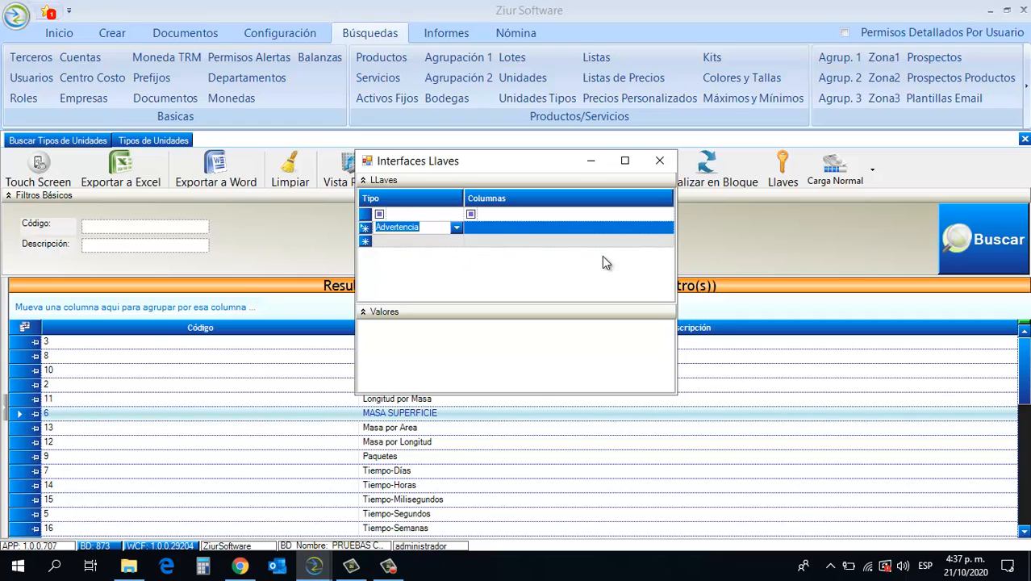
click(650, 230)
click(666, 227)
click(470, 252)
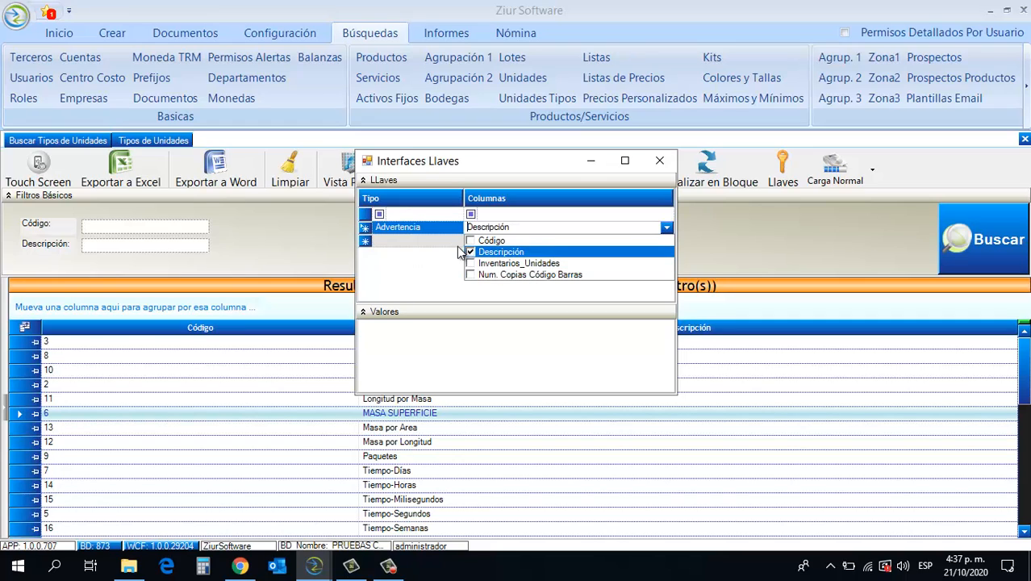
click(433, 238)
click(434, 239)
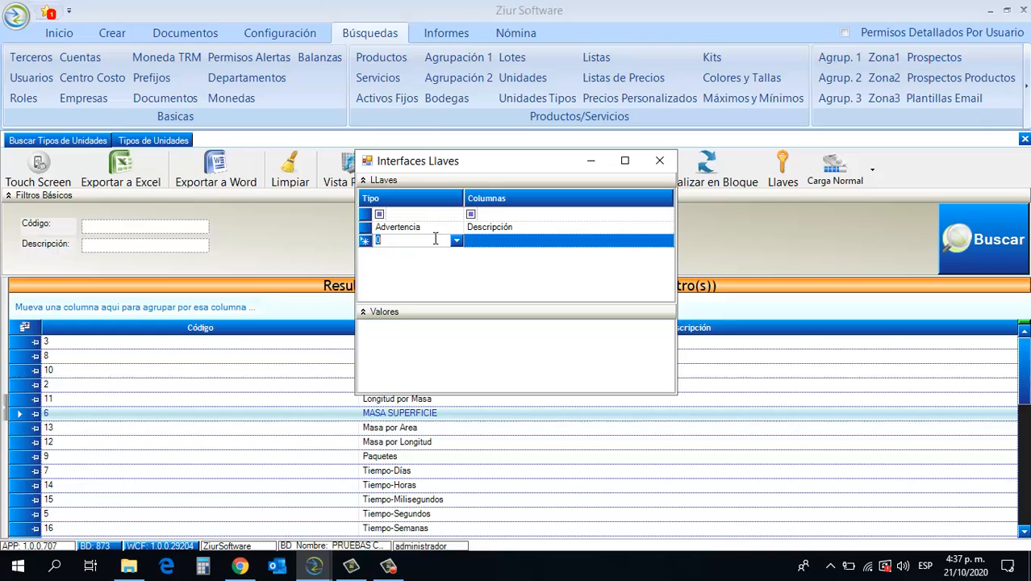
click(660, 166)
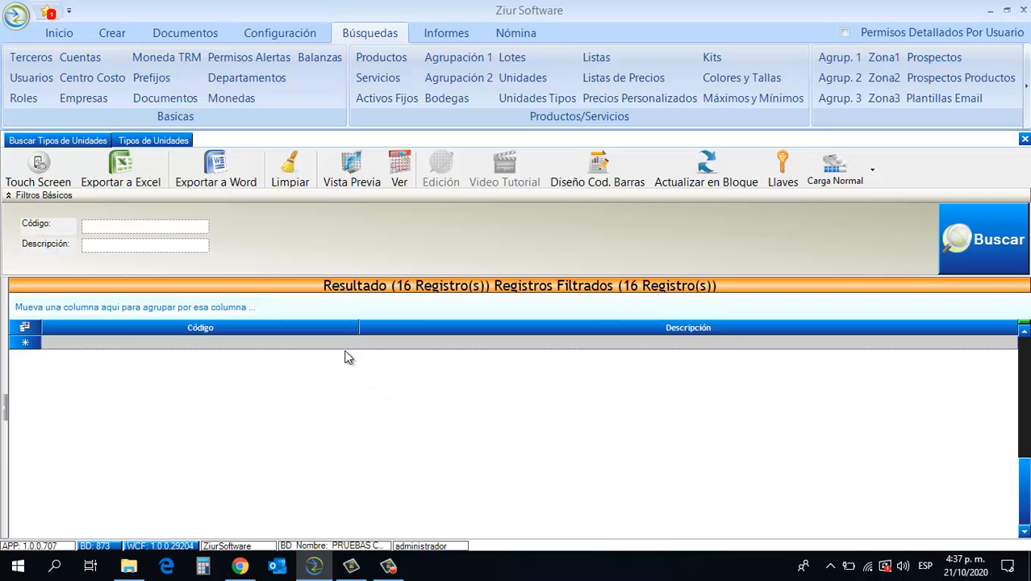
- Add a unit type record with Código 14 and Descripción UNIDAD, accepting the duplicate description
click(339, 344)
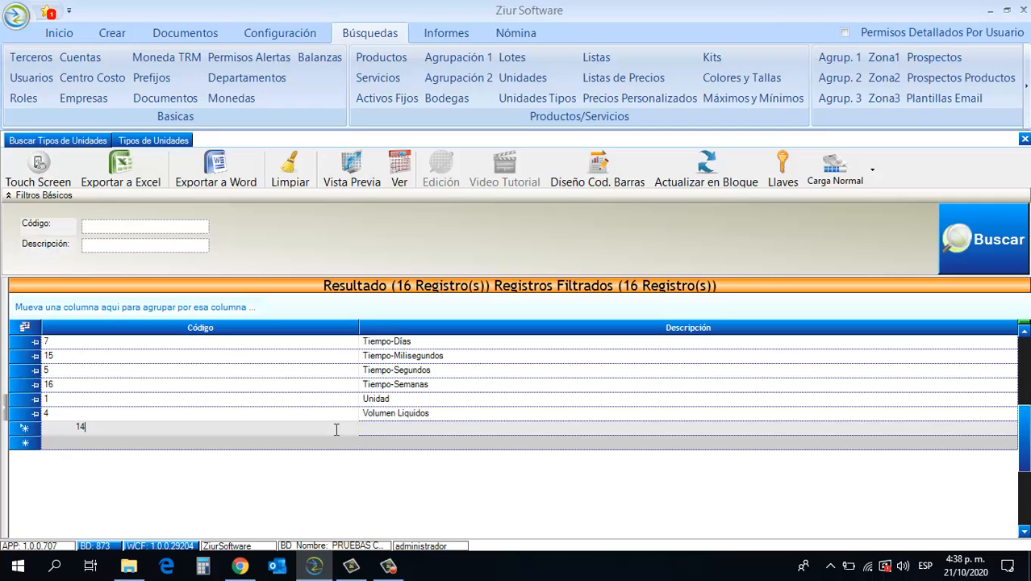
key(Tab)
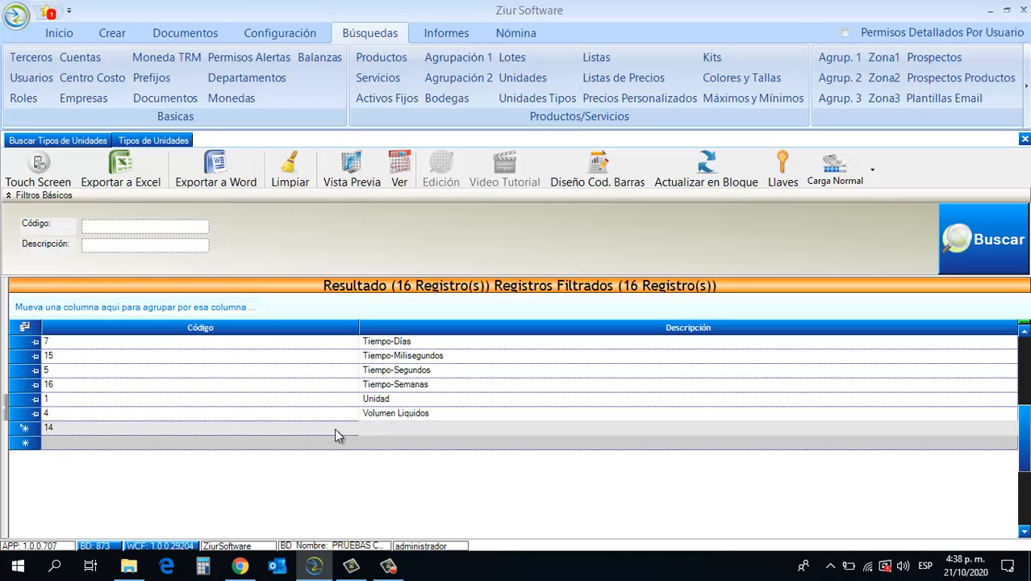
text(UNIDAD)
click(343, 446)
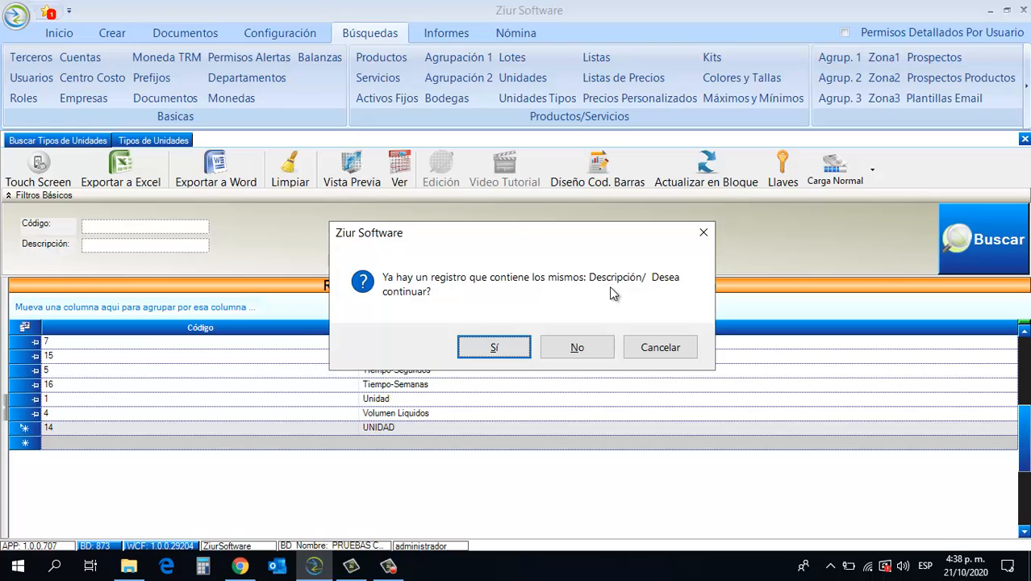
click(511, 348)
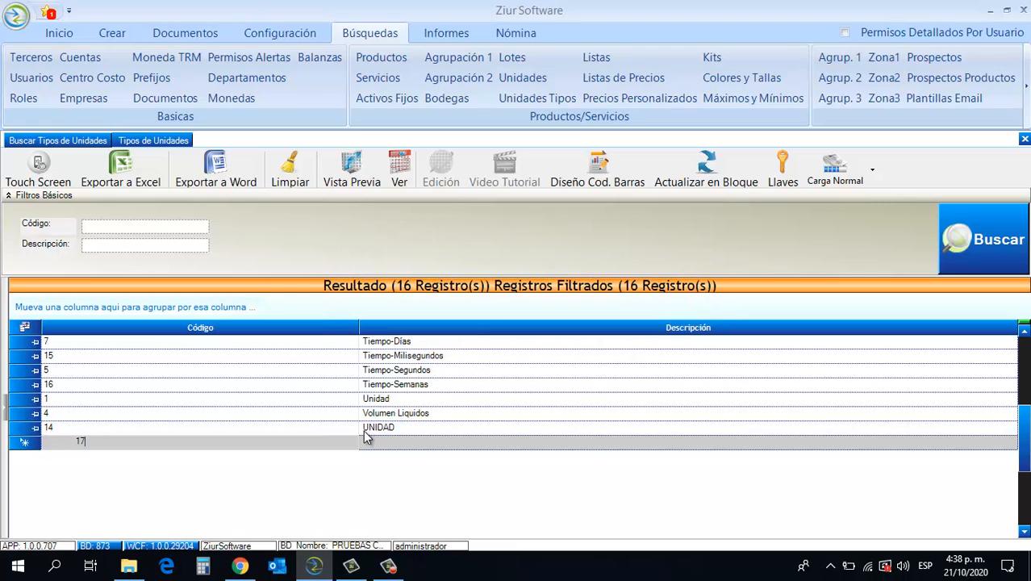
- View the load modes available for the unit types query and return to the records grid
click(874, 173)
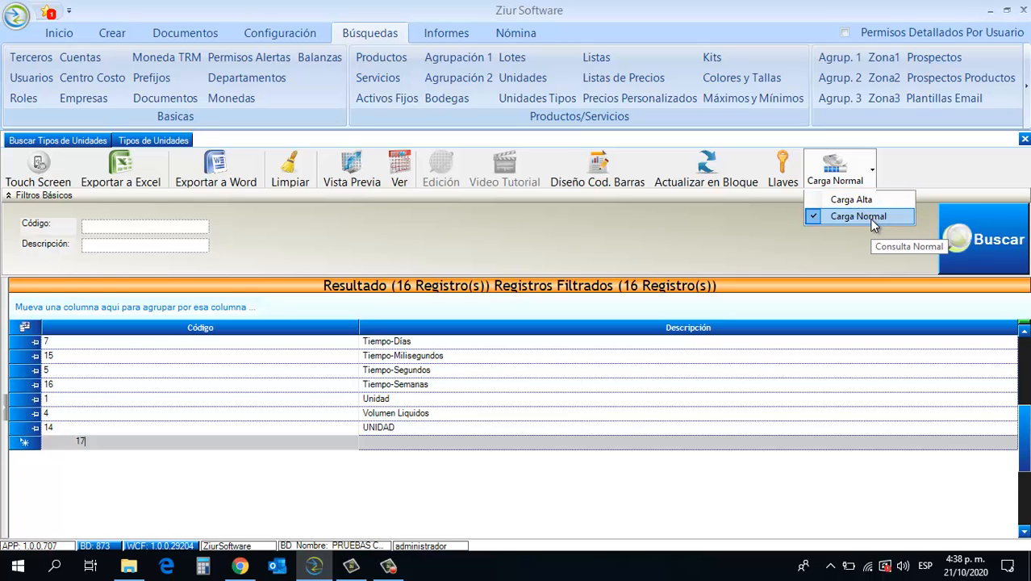
click(844, 259)
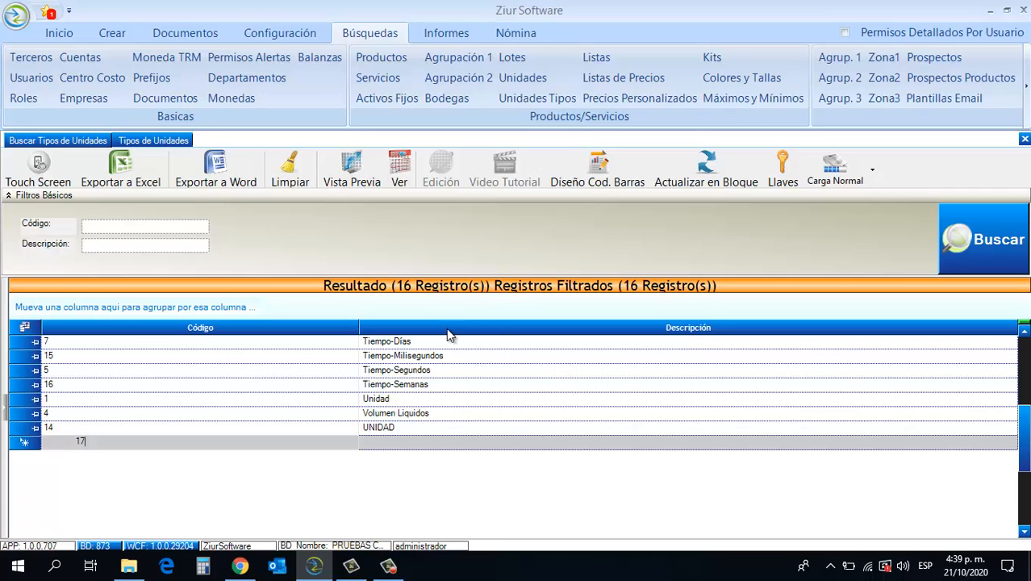
click(340, 428)
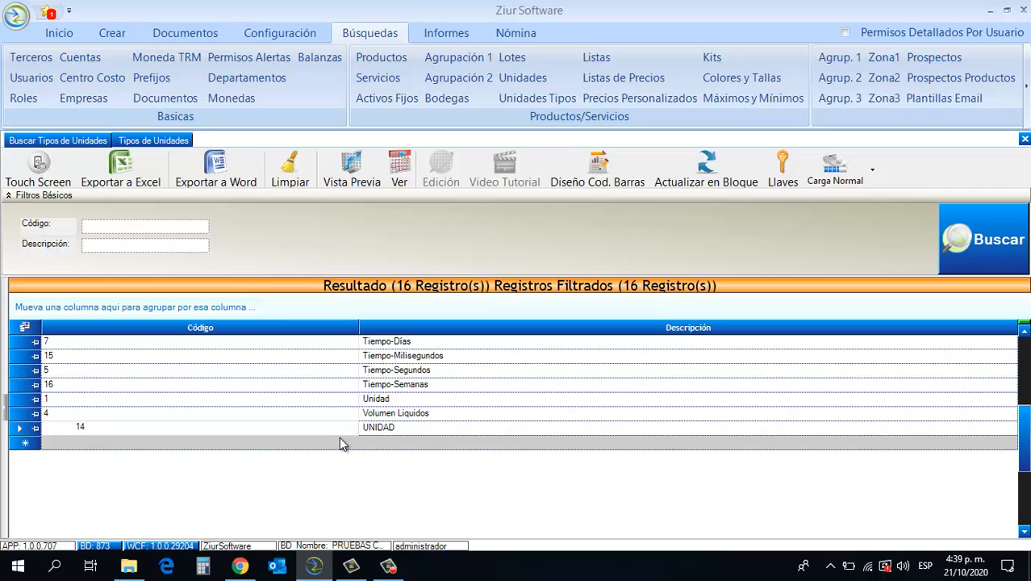
- Add a unit type record with Código 20 and Descripción KILO in the new row of the grid
click(340, 442)
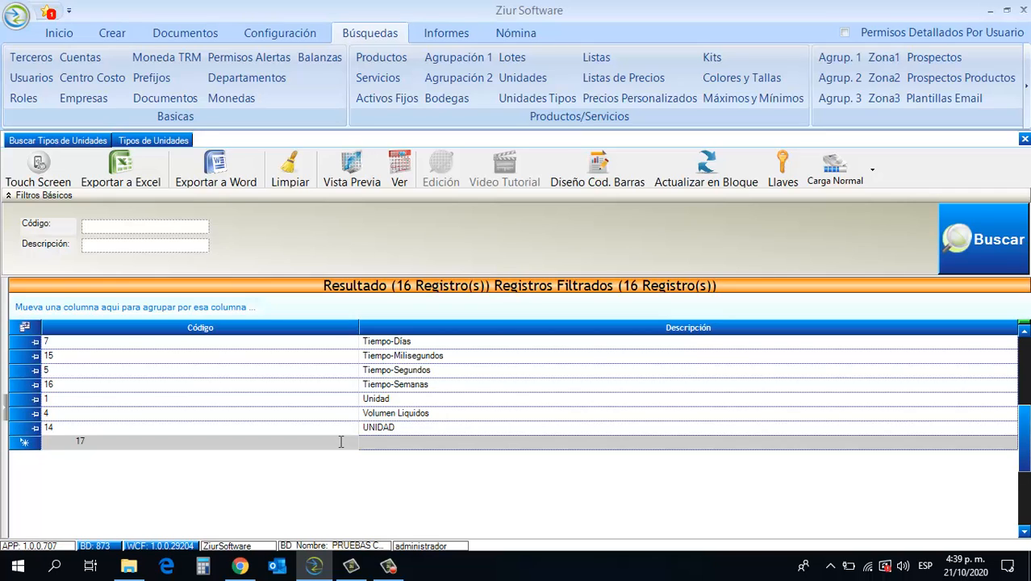
key(BackSpace)
key(BackSpace)
text(20)
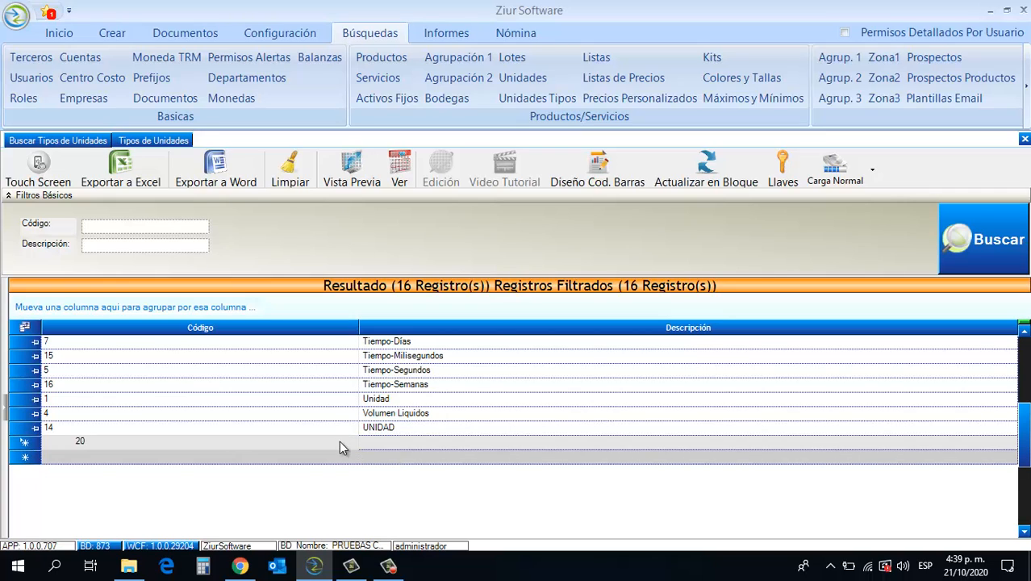
key(Tab)
text(KILO)
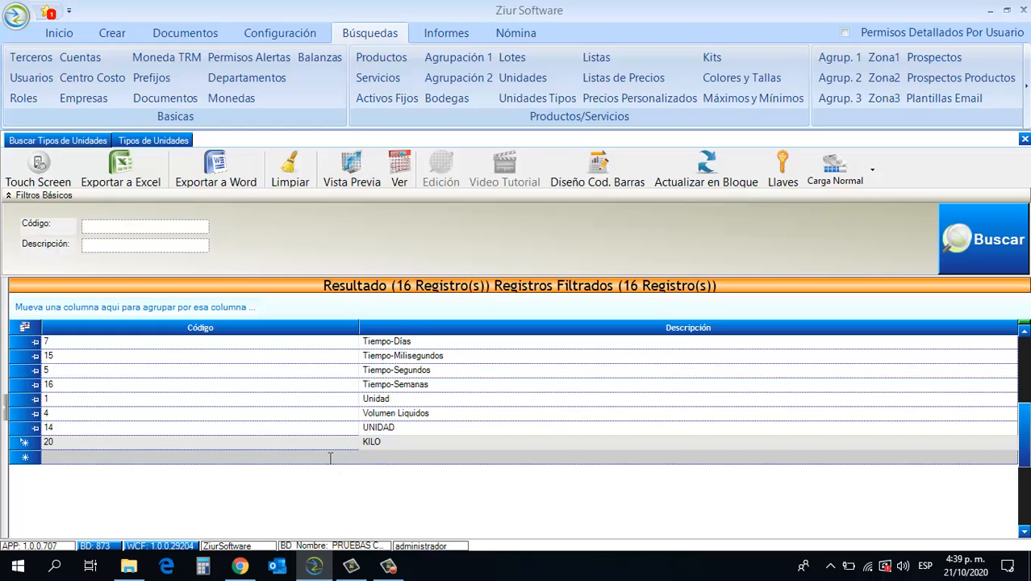
click(329, 457)
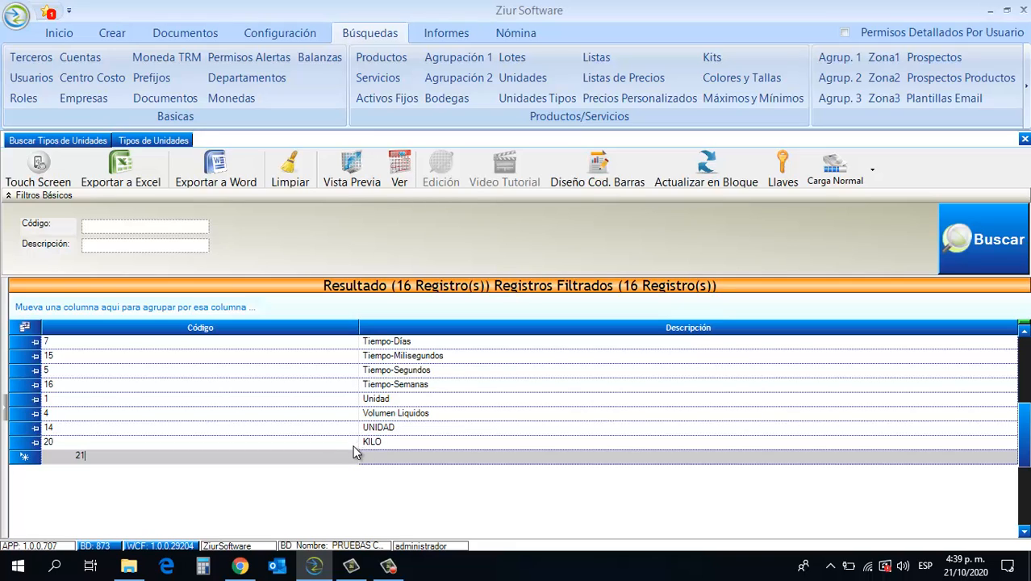
- Change the Descripción of the record with Código 20 to KILOGRAMO and save the row
click(388, 441)
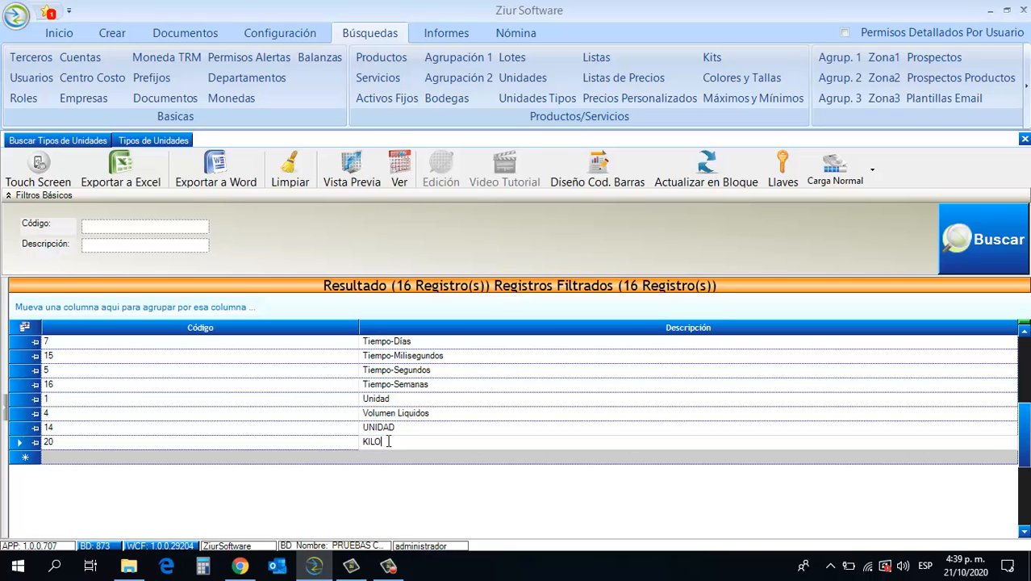
text(GRAMO)
click(350, 454)
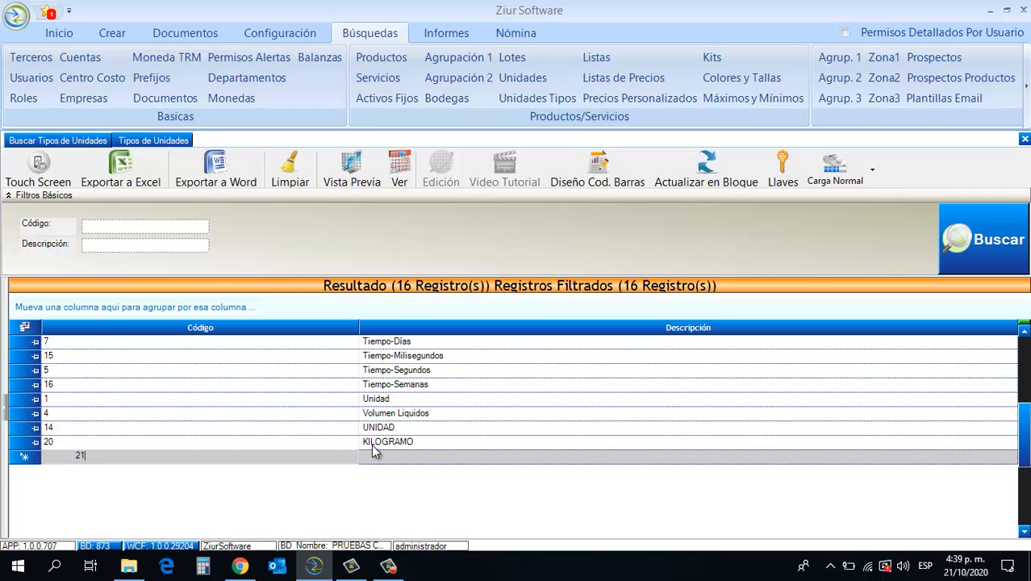
- Delete the KILOGRAMO record from the unit types grid and confirm its removal
click(18, 444)
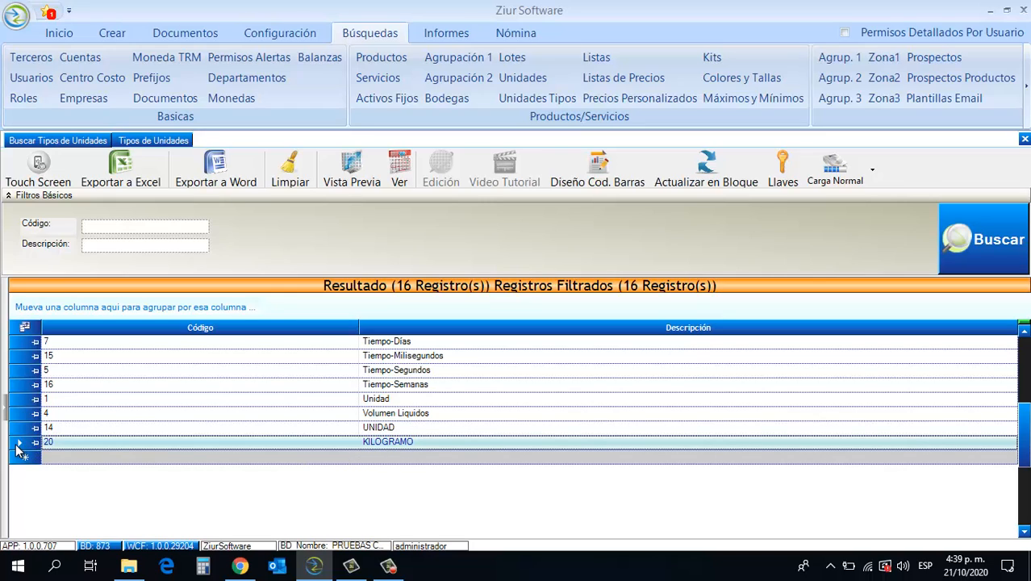
key(Delete)
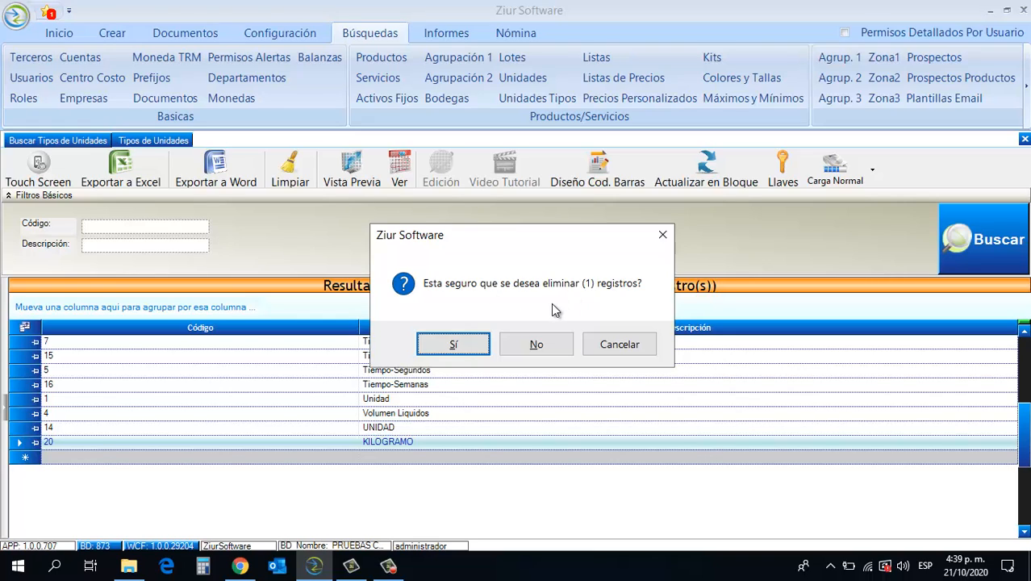
click(453, 344)
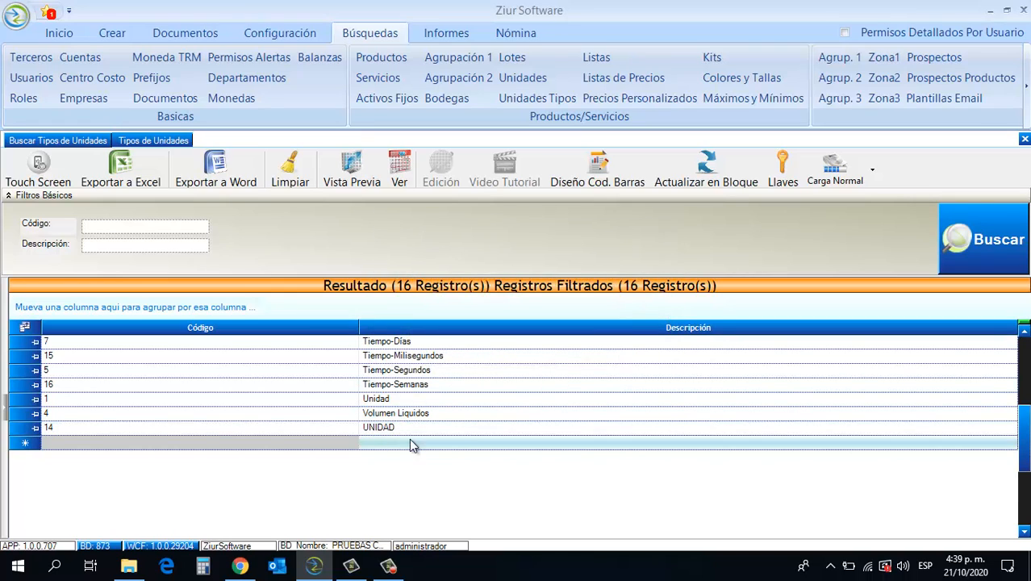